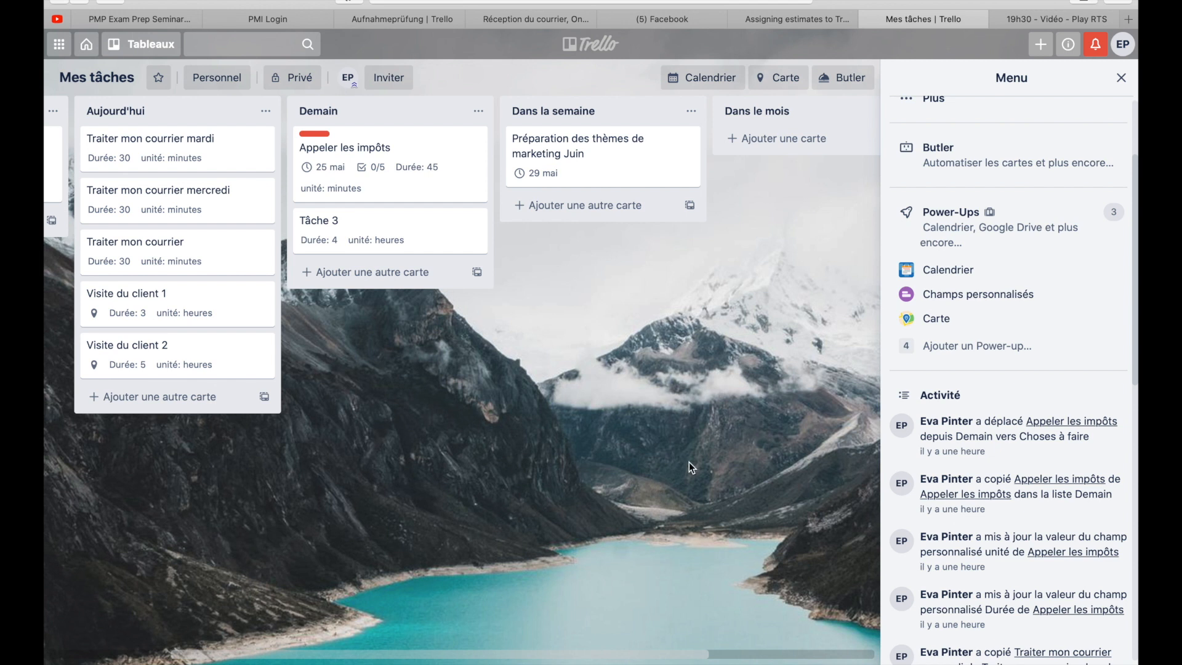
- Add the Répéteur de cartes Power-Up from the Automatisation category to the board and return to the lists
left_click(954, 350)
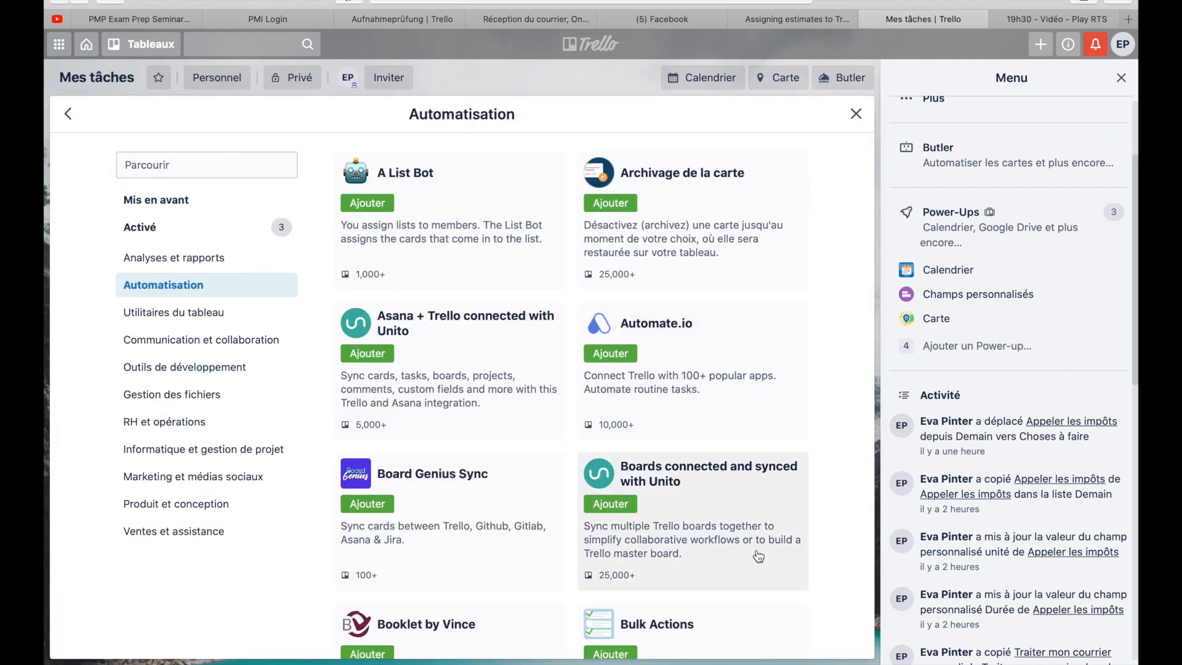
scroll(759, 556, "down", 1)
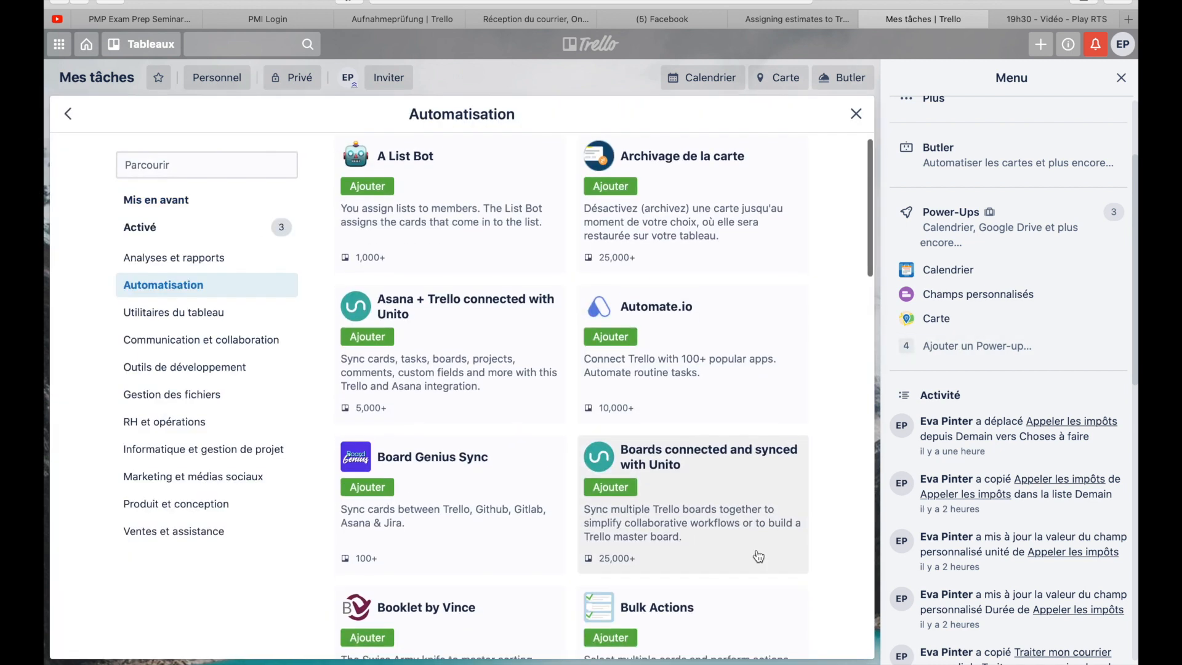
scroll(758, 556, "down", 8)
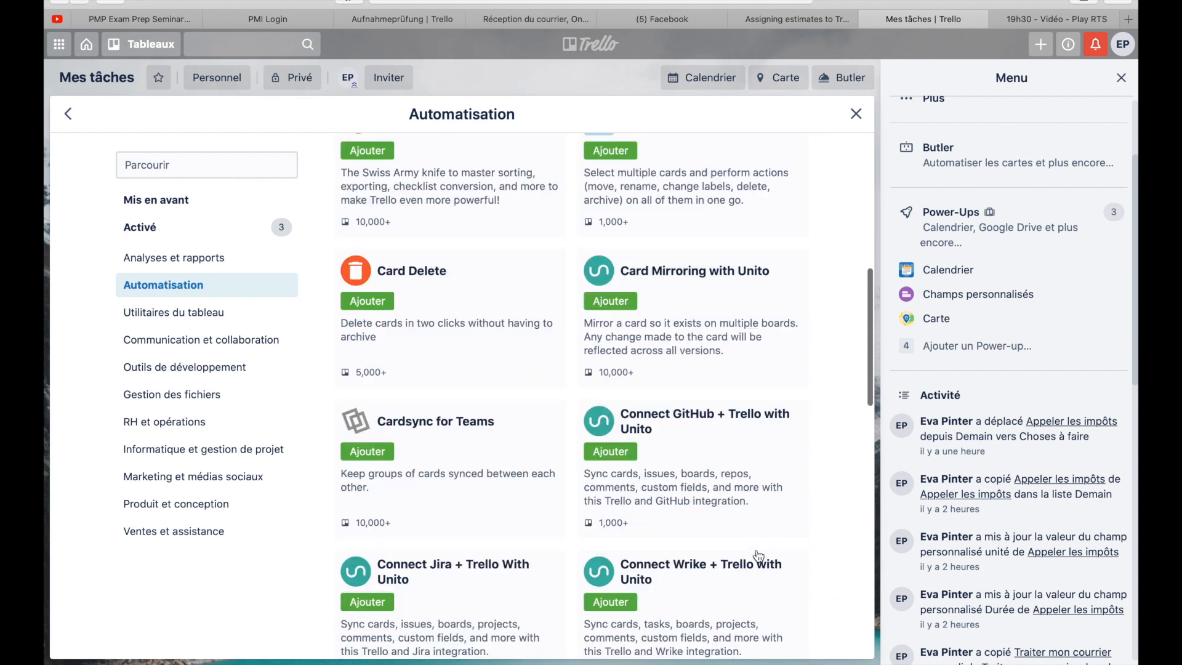
scroll(758, 557, "down", 5)
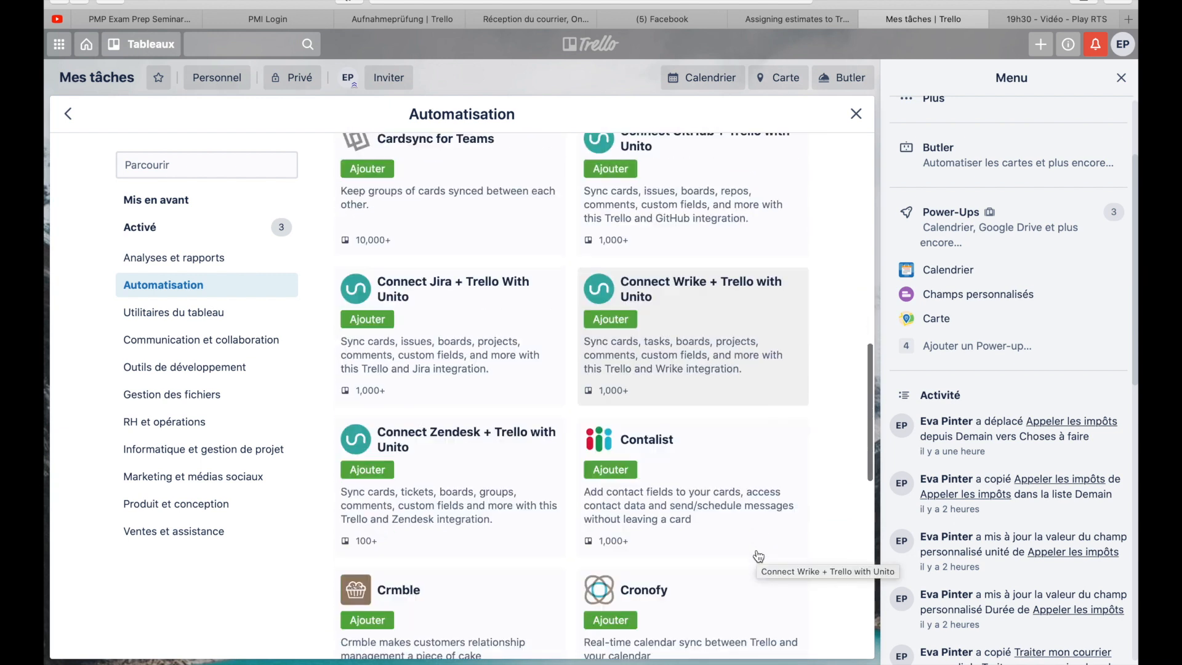
scroll(758, 557, "down", 7)
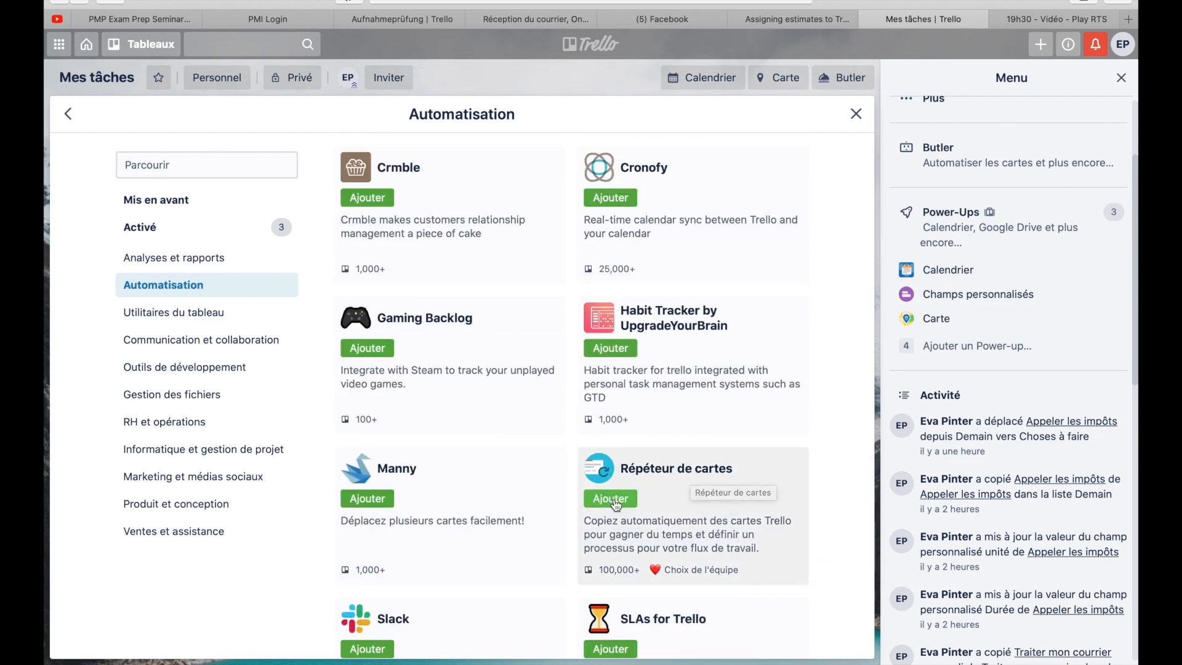
left_click(612, 499)
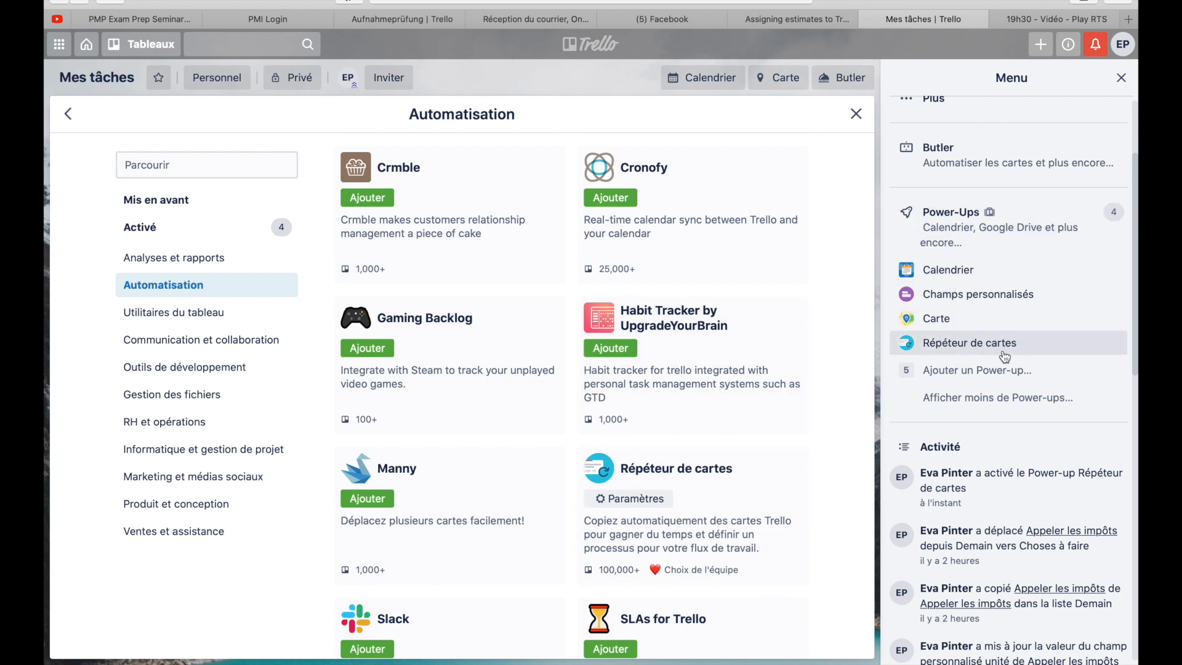
left_click(856, 115)
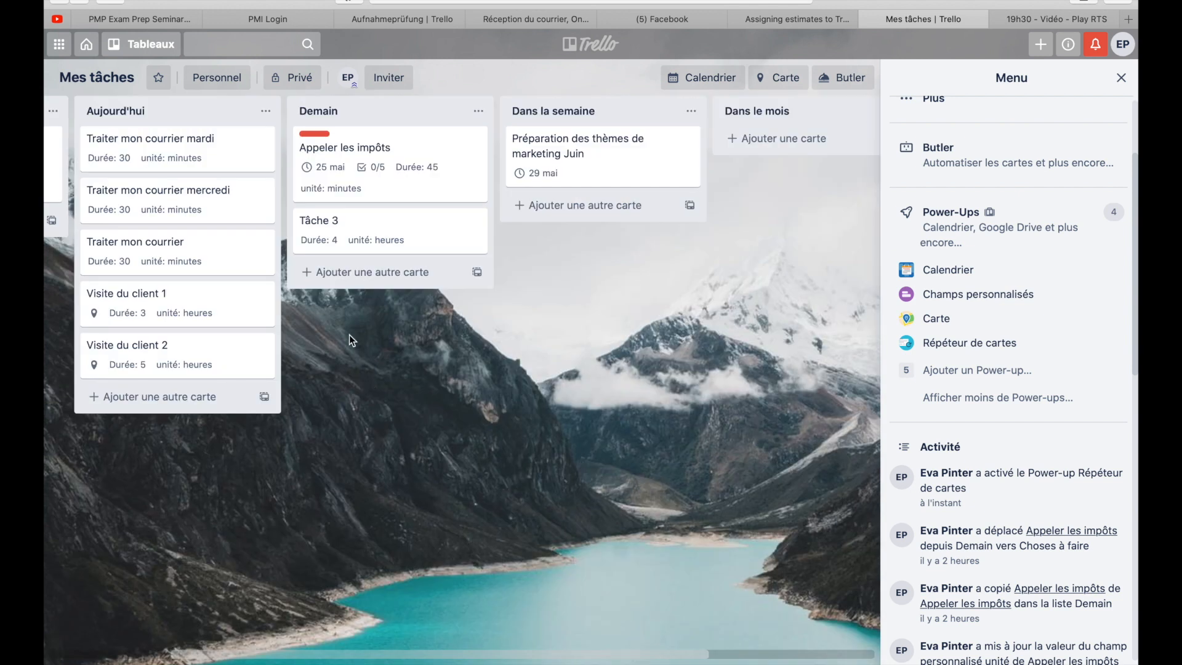
- Set the card "Traiter mon courrier" in Aujourd'hui to repeat weekly on Monday, Tuesday, Wednesday, Thursday and Friday
left_click(179, 257)
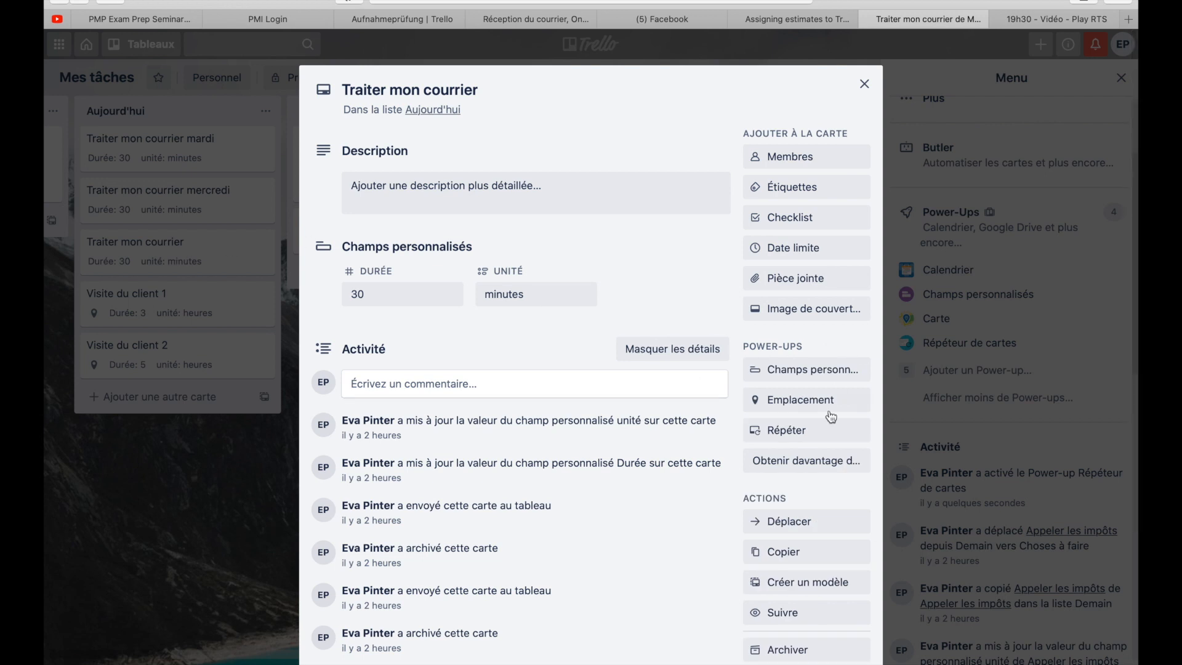
left_click(781, 431)
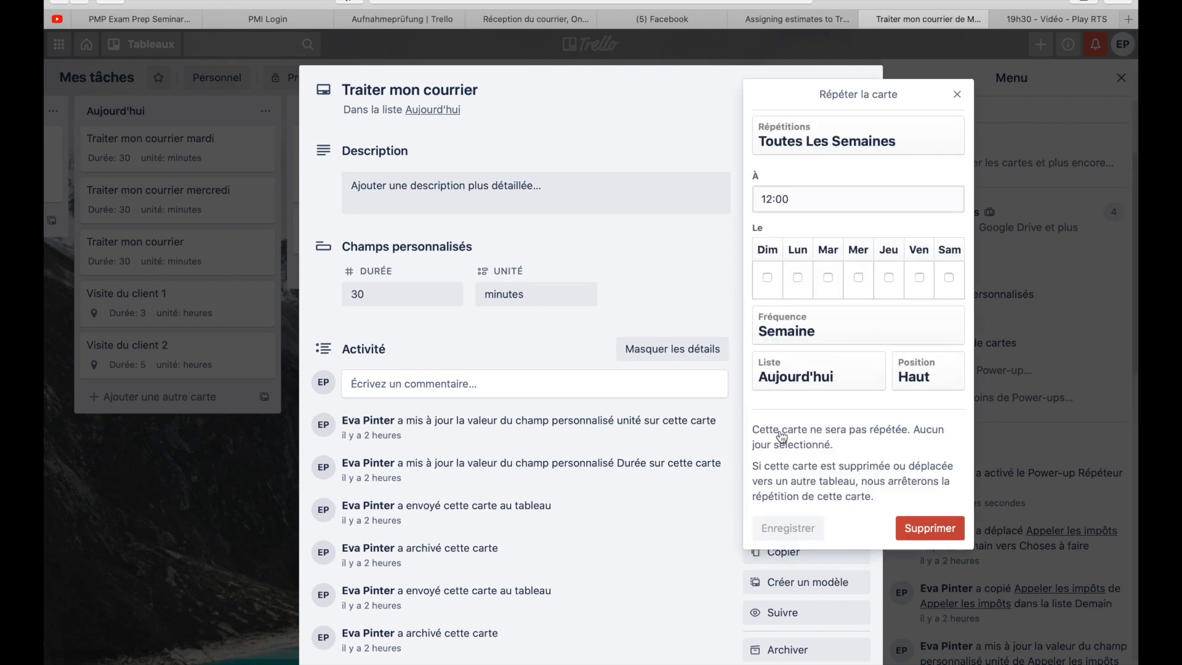
left_click(846, 142)
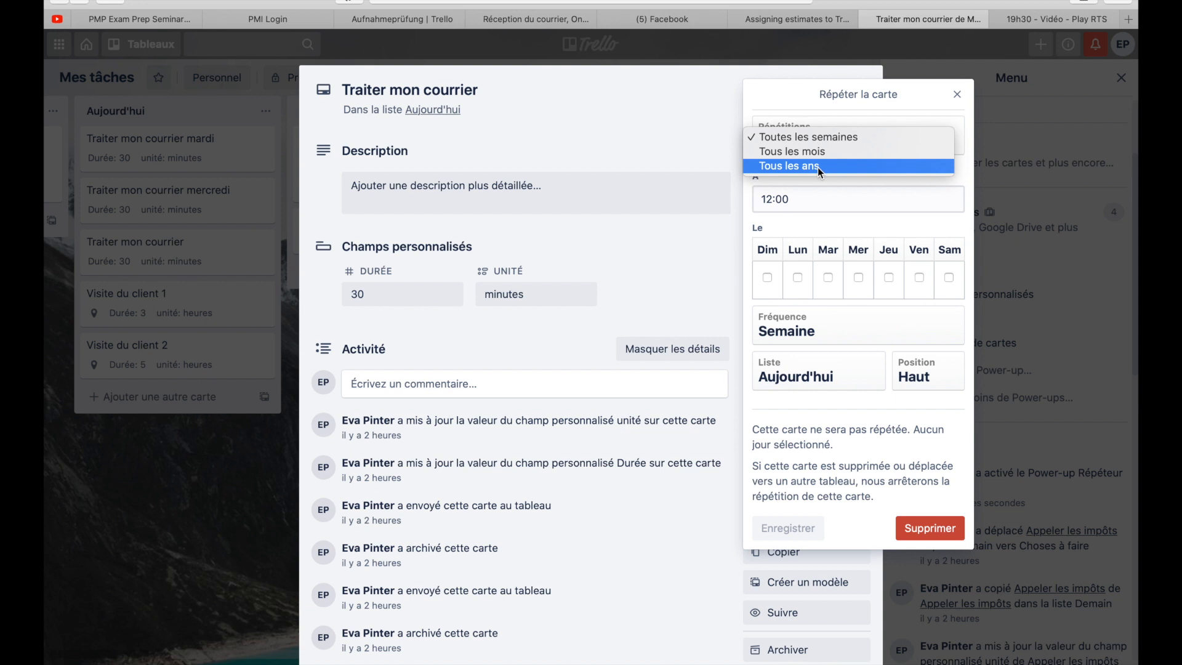
left_click(848, 139)
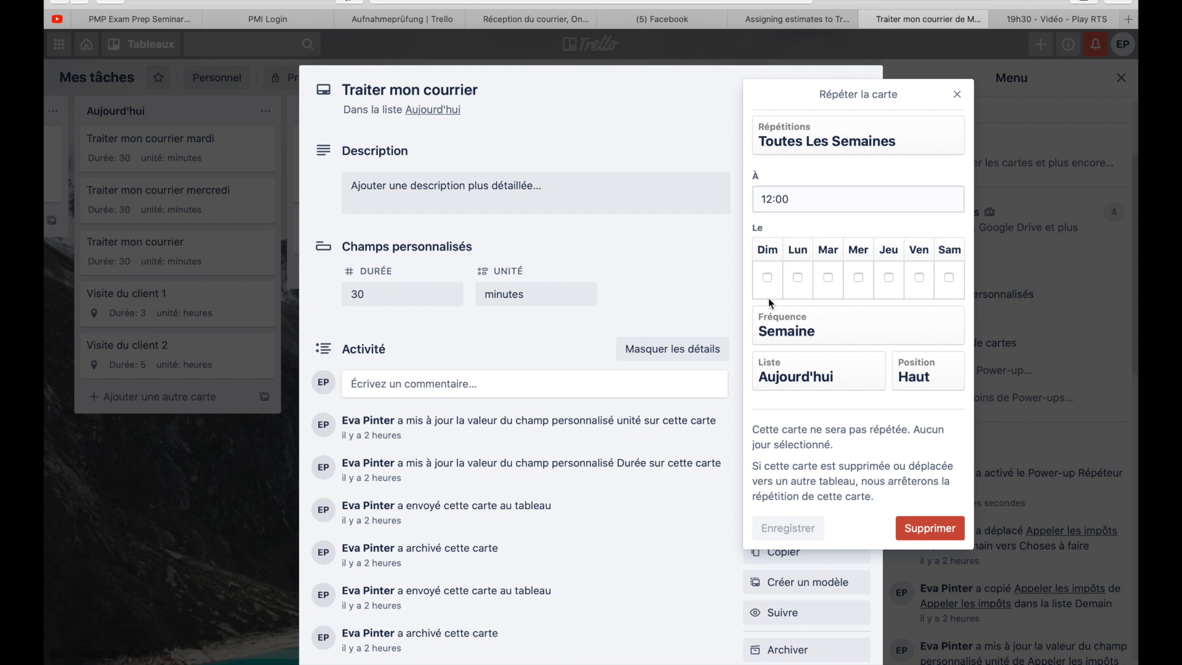
left_click(798, 278)
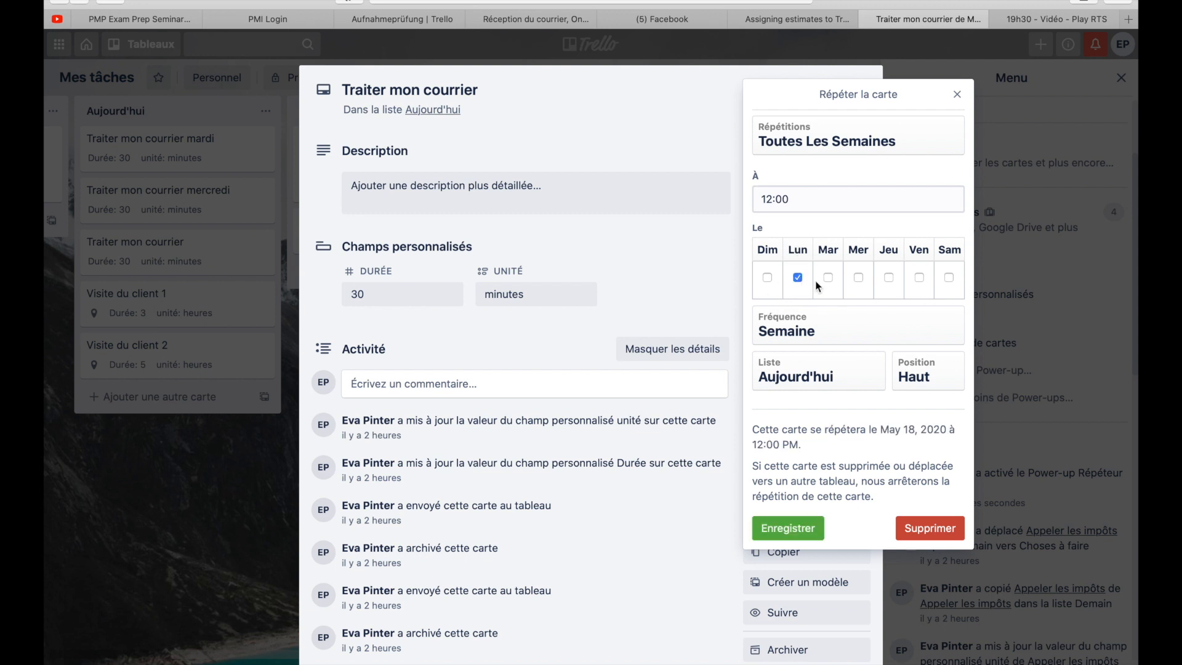
left_click(826, 278)
left_click(858, 278)
left_click(888, 279)
left_click(917, 282)
- Keep the repetition frequency at every week, save the repetition and close the card
left_click(813, 328)
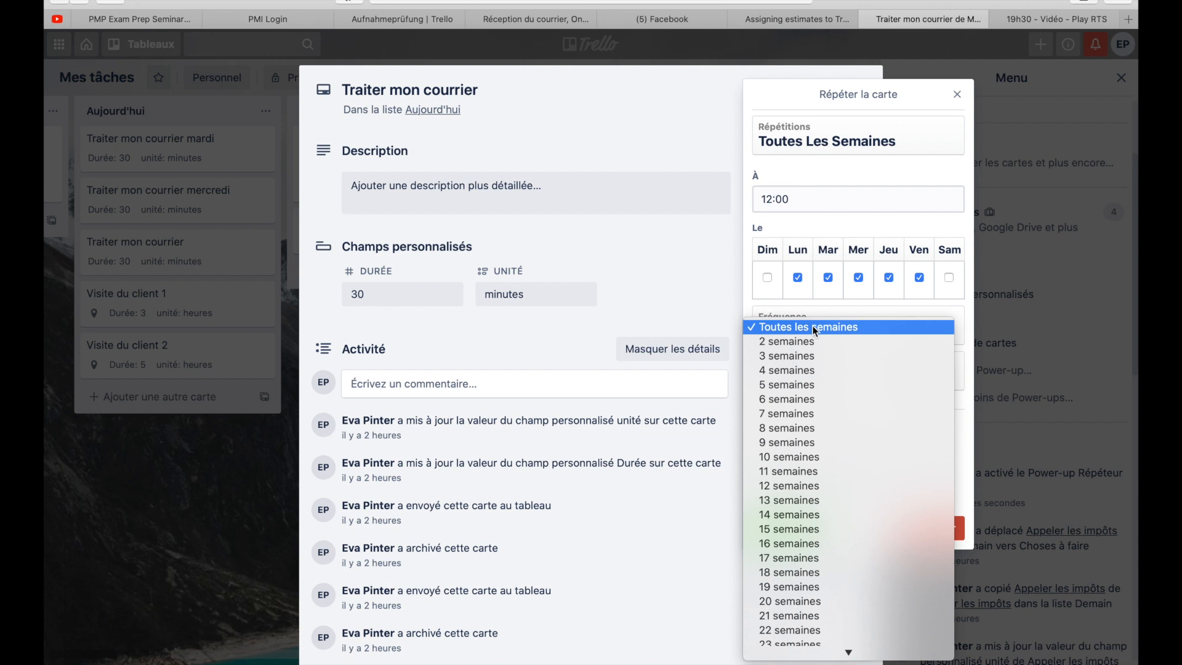
left_click(812, 327)
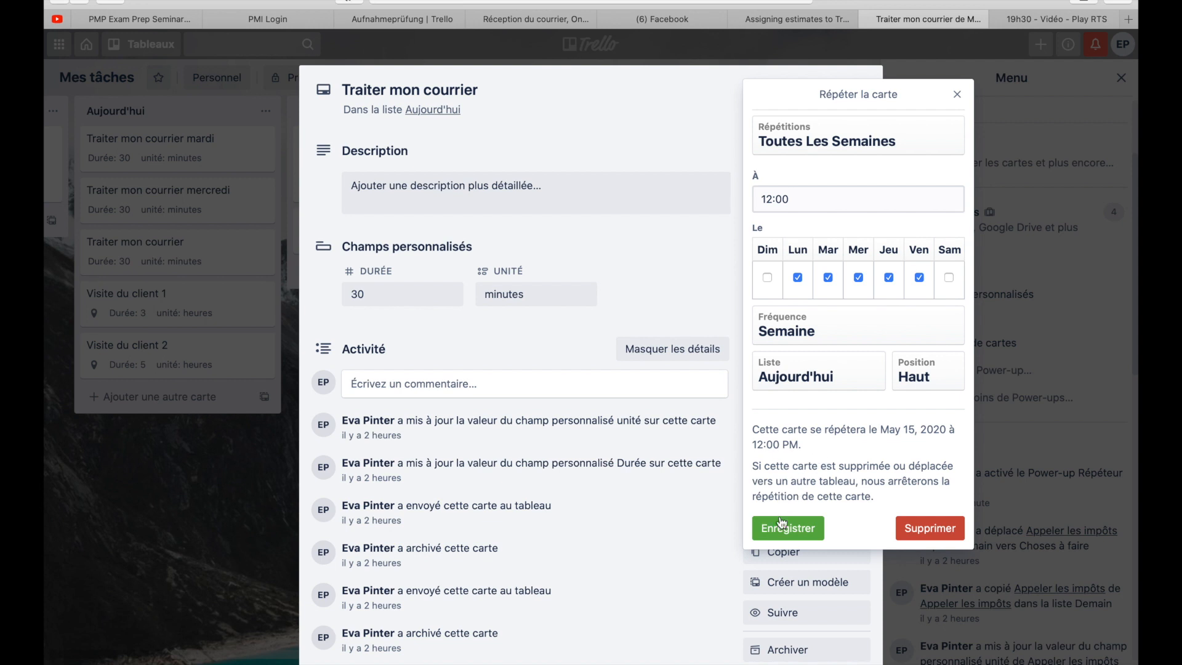
left_click(800, 528)
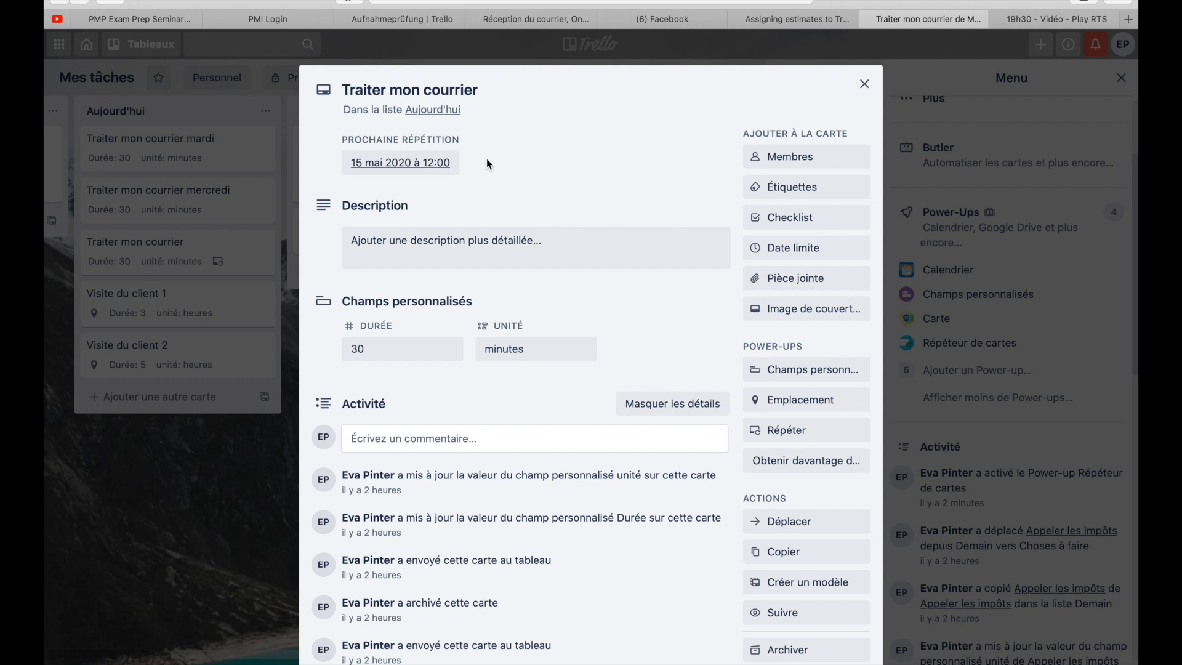
left_click(864, 84)
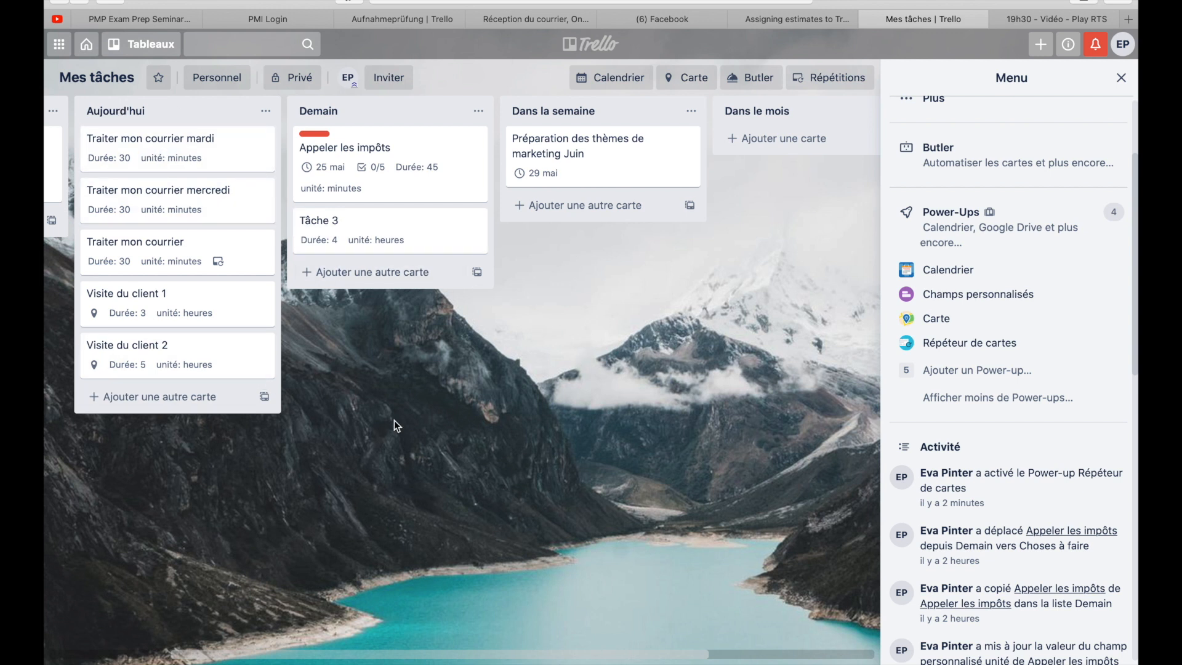
- Add a new card titled "Facturation" to the Choses à faire list
scroll(394, 419, "left", 5)
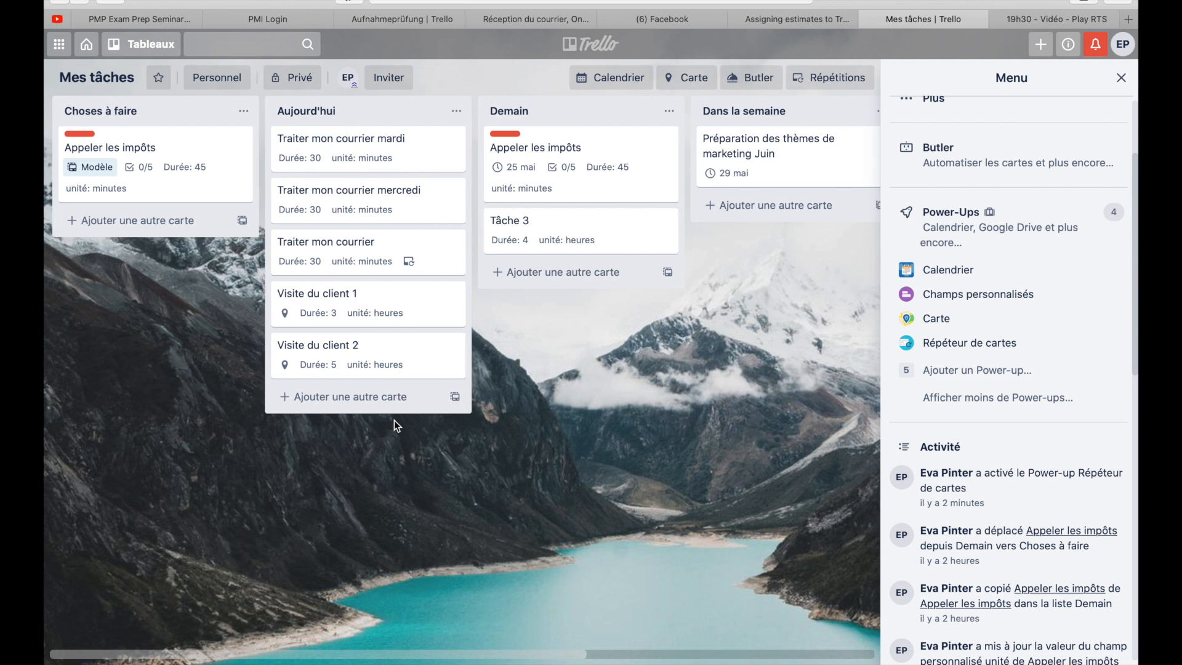
left_click(169, 220)
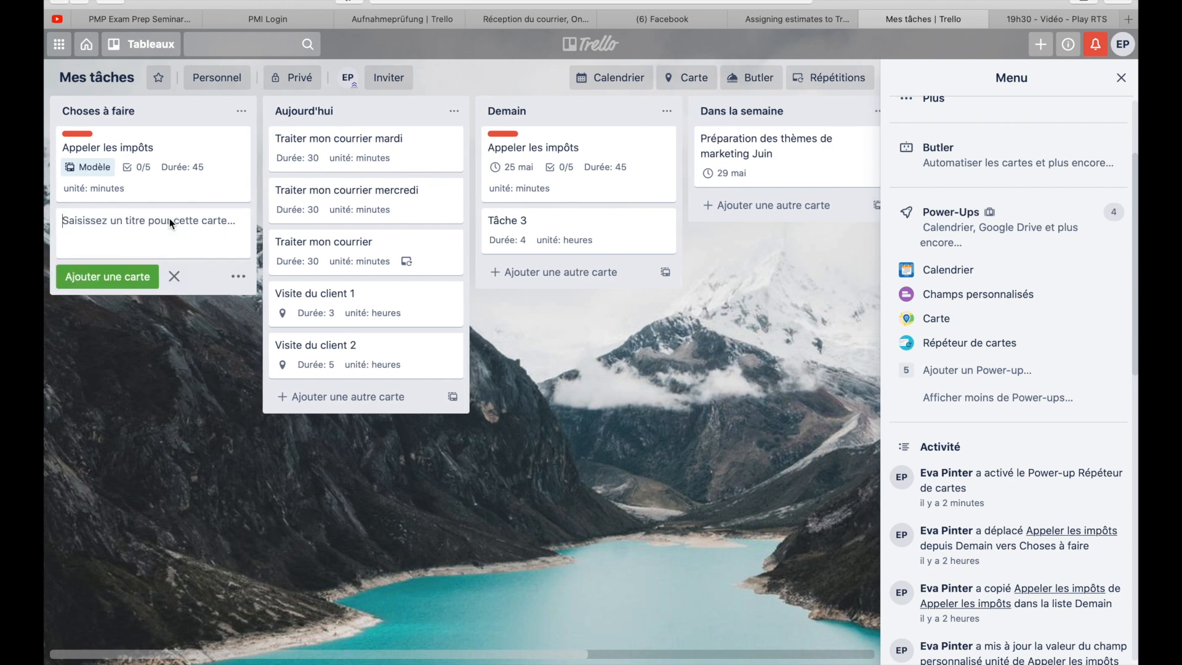
type("Fa")
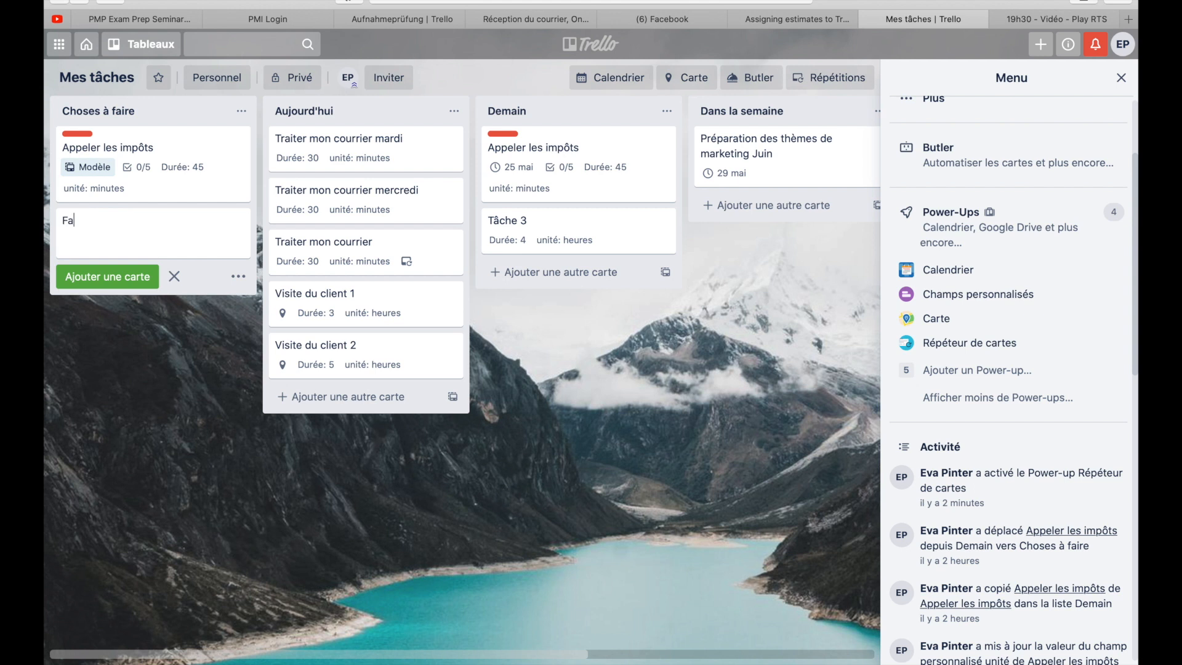
type("cturation")
key("Return")
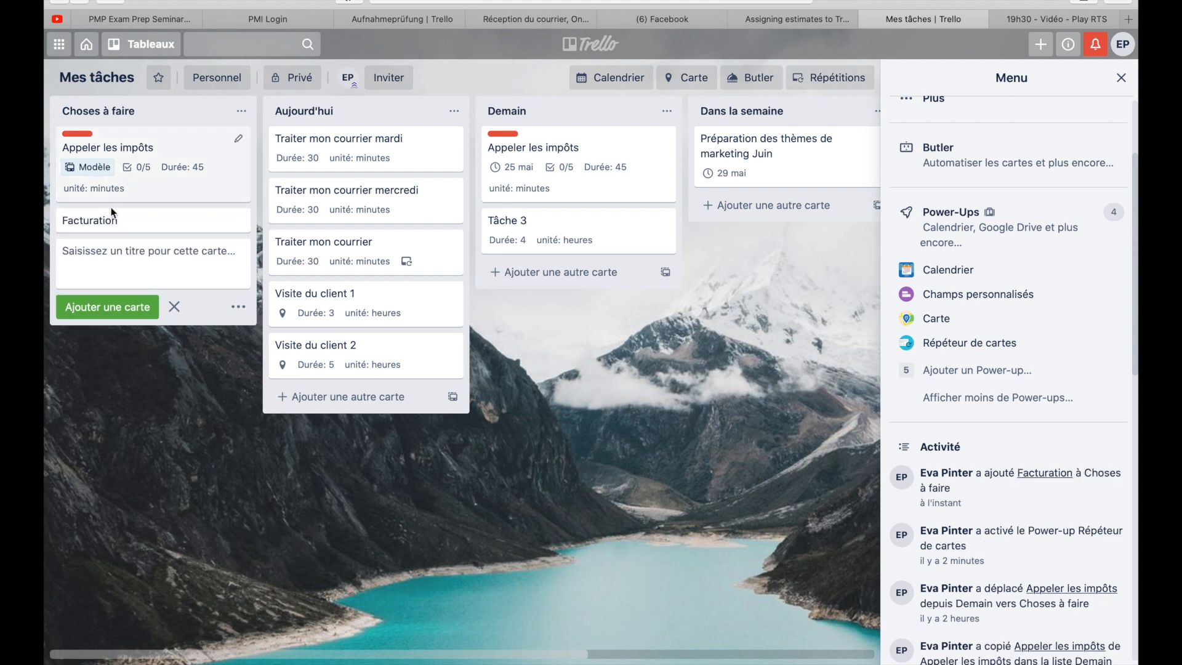
- Save the description "Préparer la liste des projets à facturer et s'assurer que les timesheets sont bien signées." on the Facturation card
left_click(169, 224)
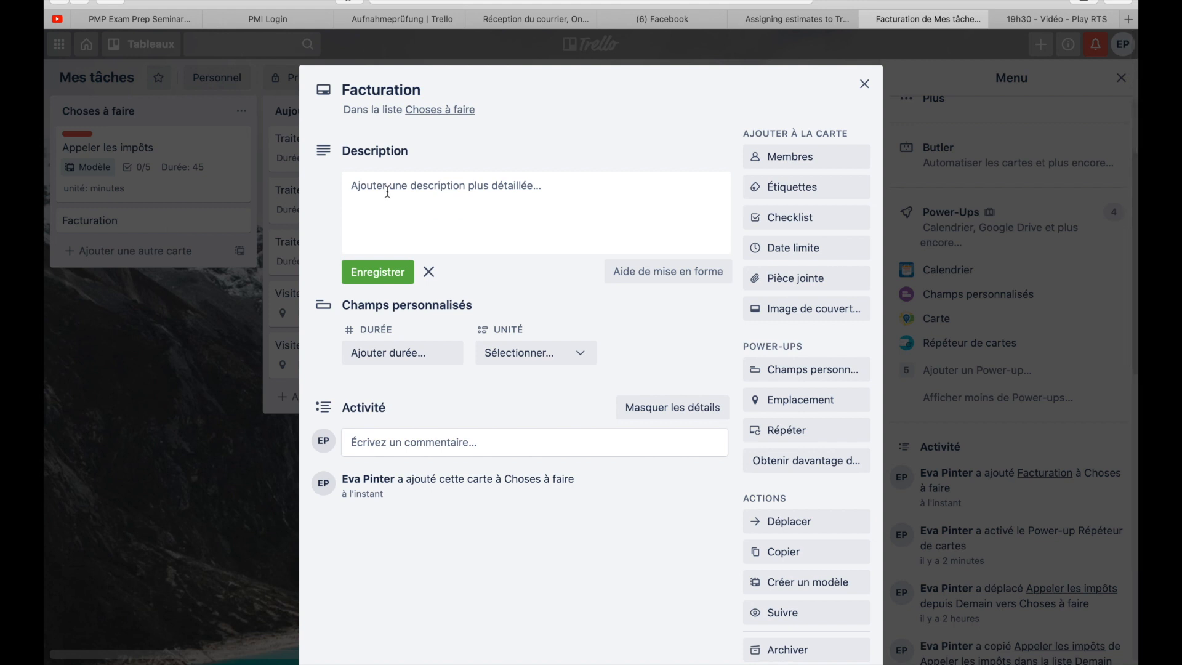
left_click(413, 192)
type("Pr")
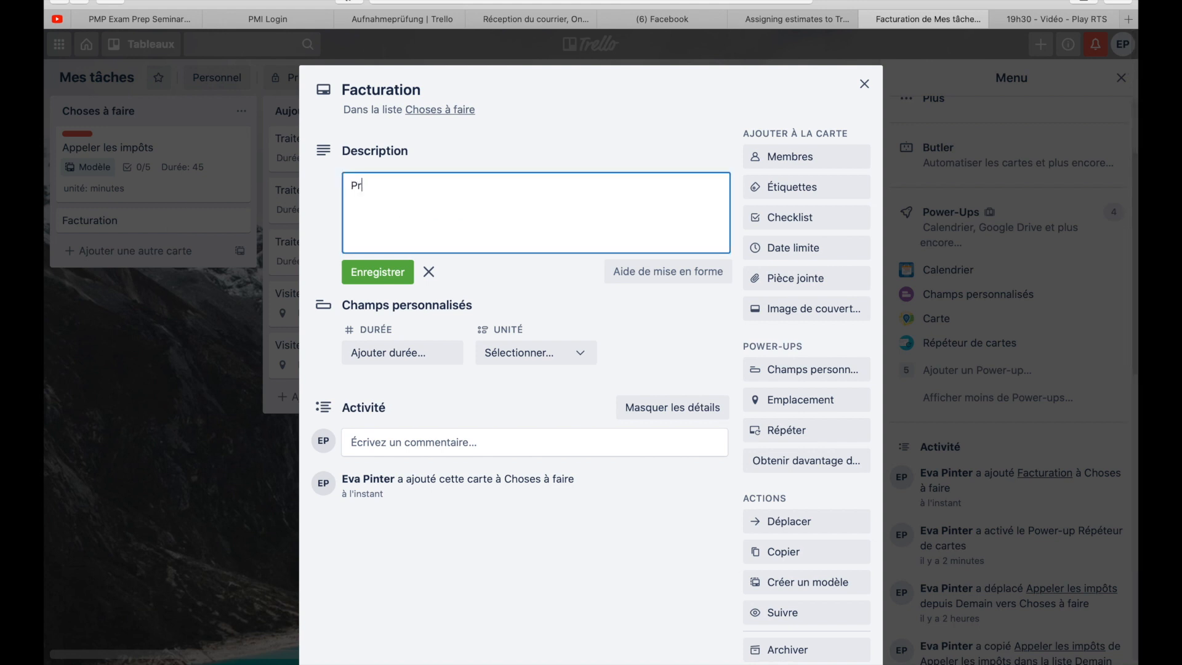
type("éparer la liste des projets à facturer et ")
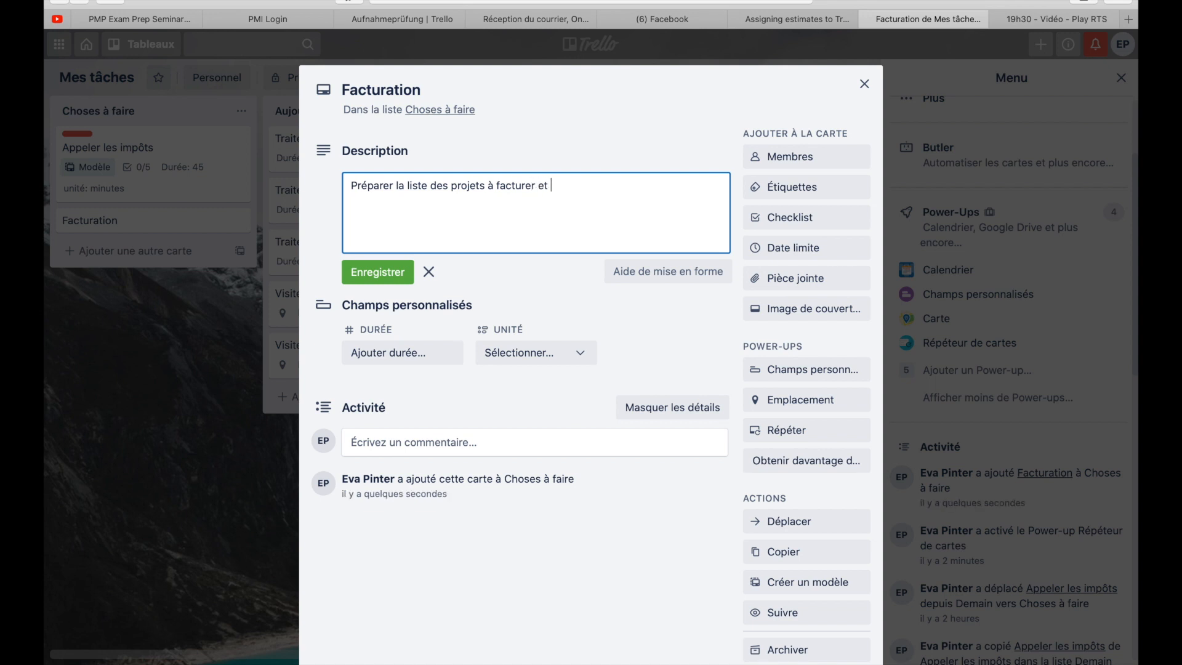
type("s'assurer le")
key("BackSpace")
key("BackSpace")
type("que les timesheets sont")
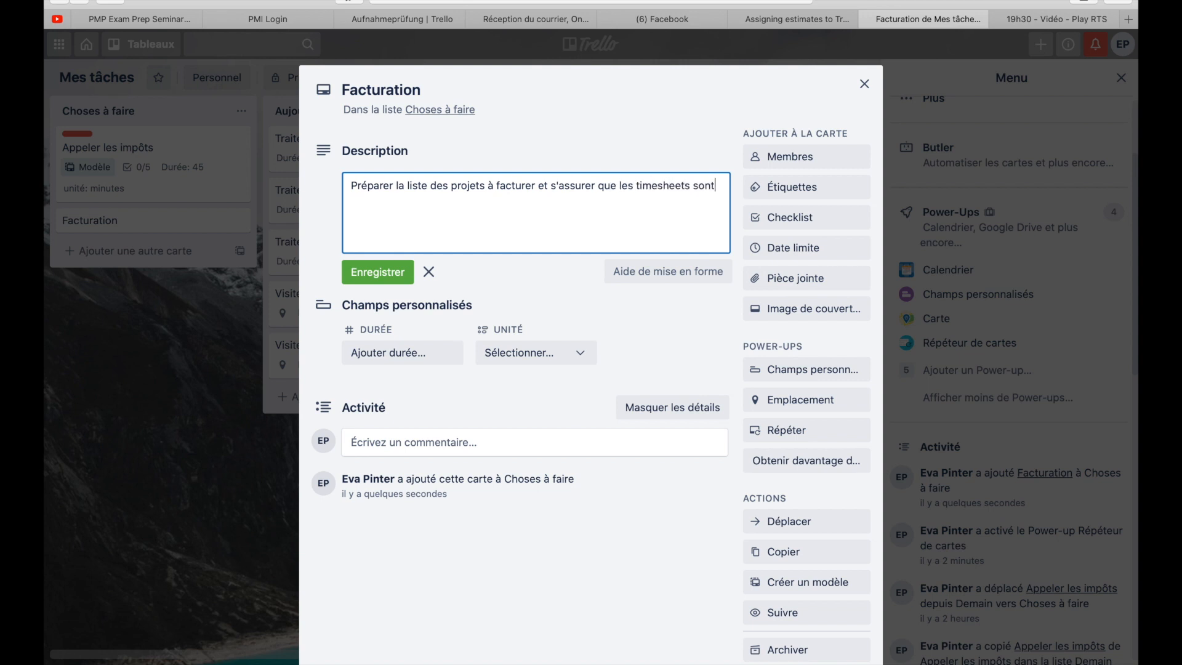
type(" bien signées.")
left_click(387, 277)
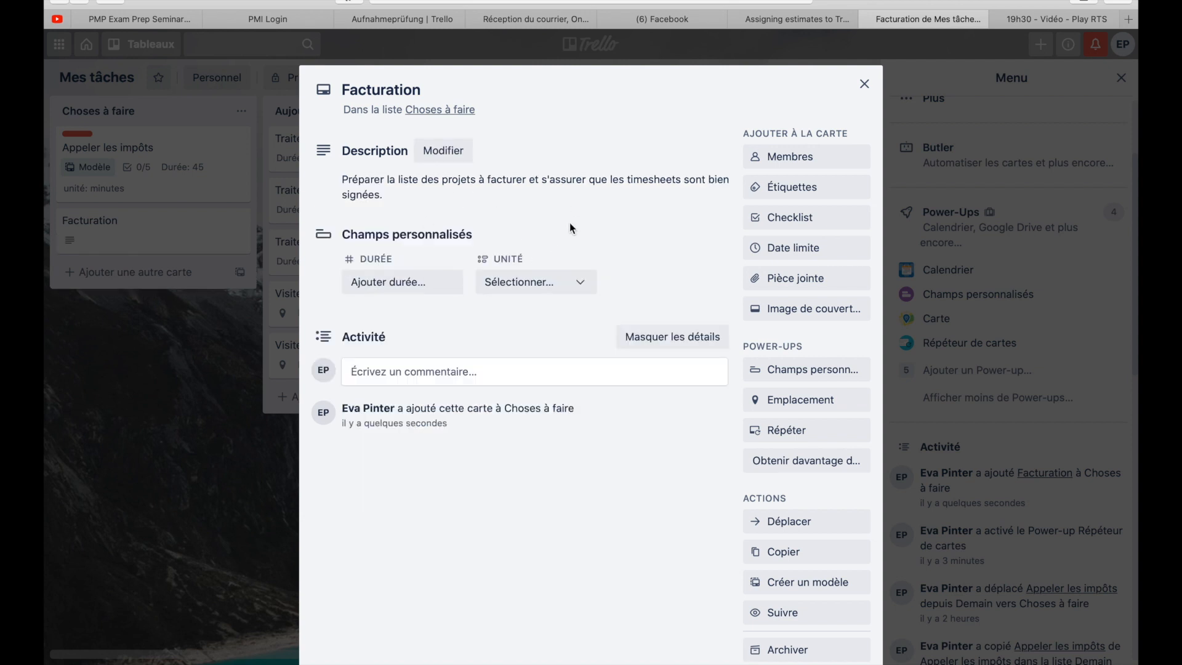
- Set the Facturation card's Durée custom field to 2 and its Unité to heures
left_click(418, 280)
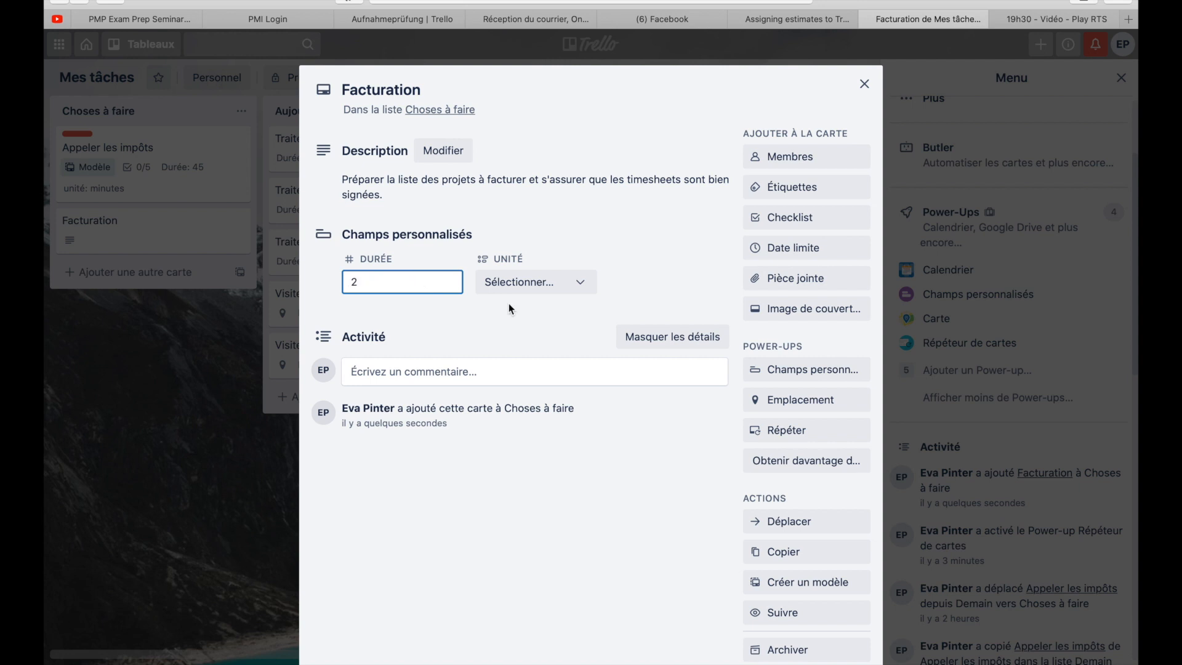
left_click(584, 283)
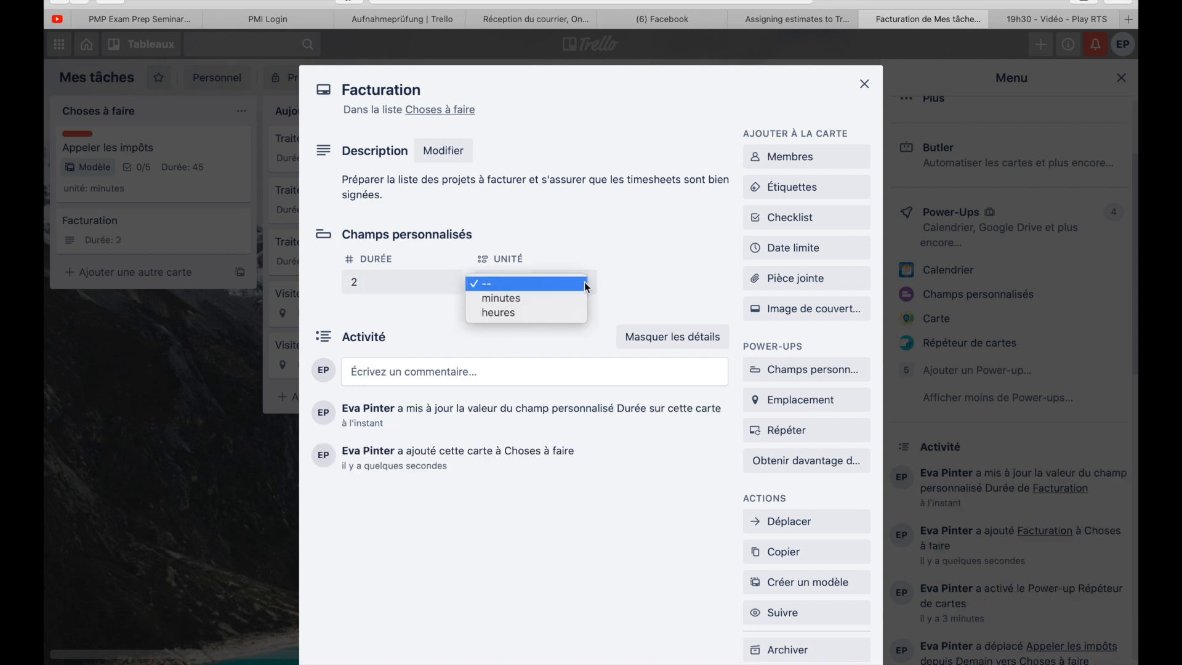
left_click(577, 315)
left_click(584, 289)
left_click(567, 312)
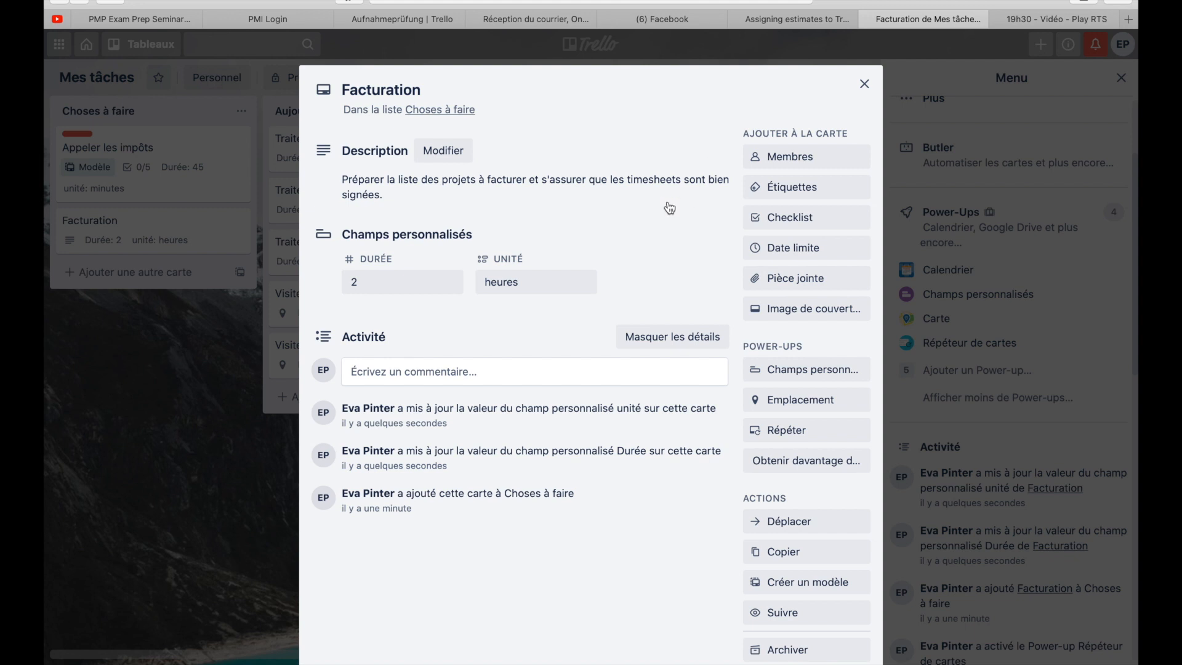
- Add a checklist to the Facturation card with the items "Liste des projets", "Check des time sheets" and "Facturation"
left_click(817, 222)
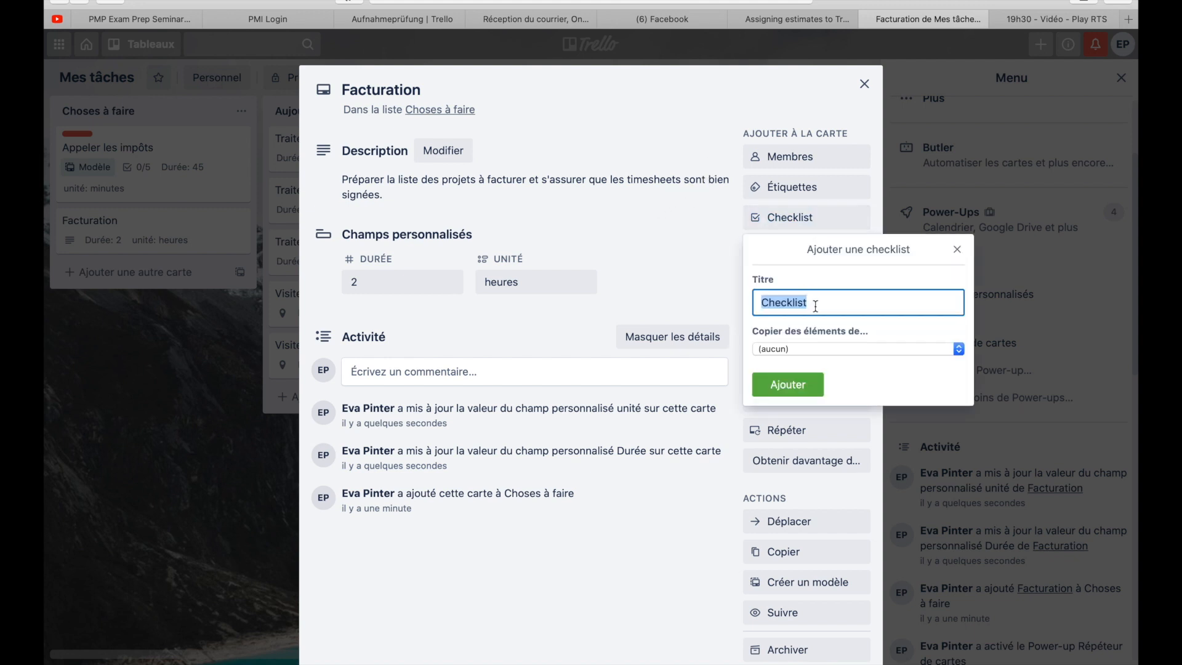
left_click(794, 386)
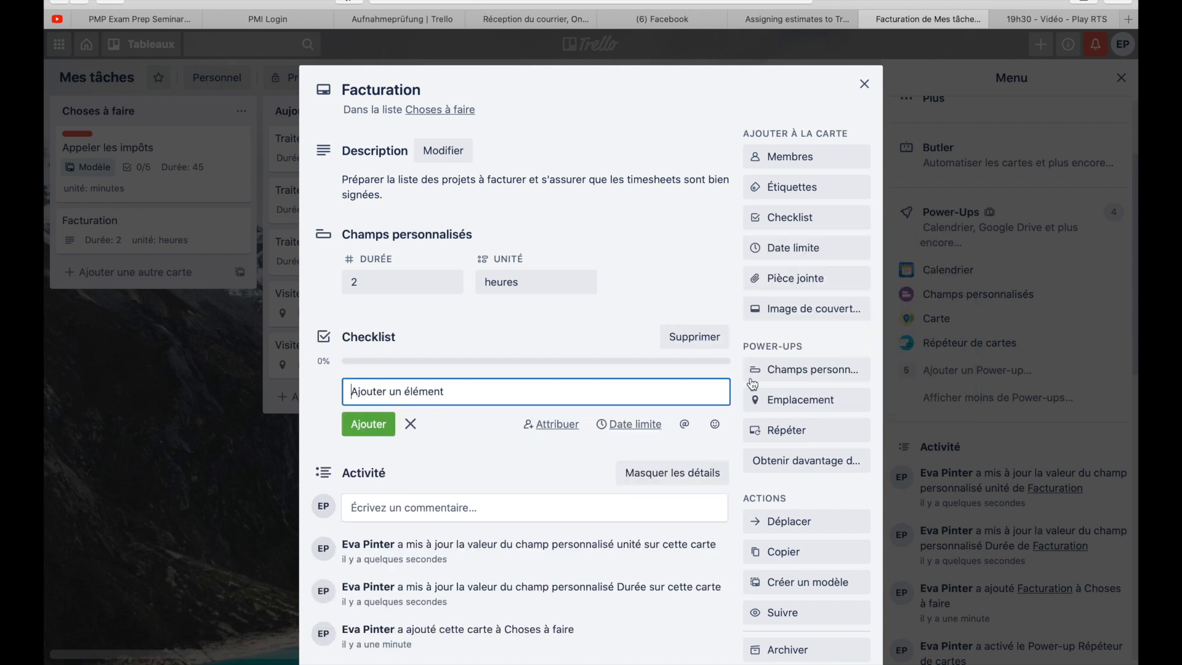
type("L")
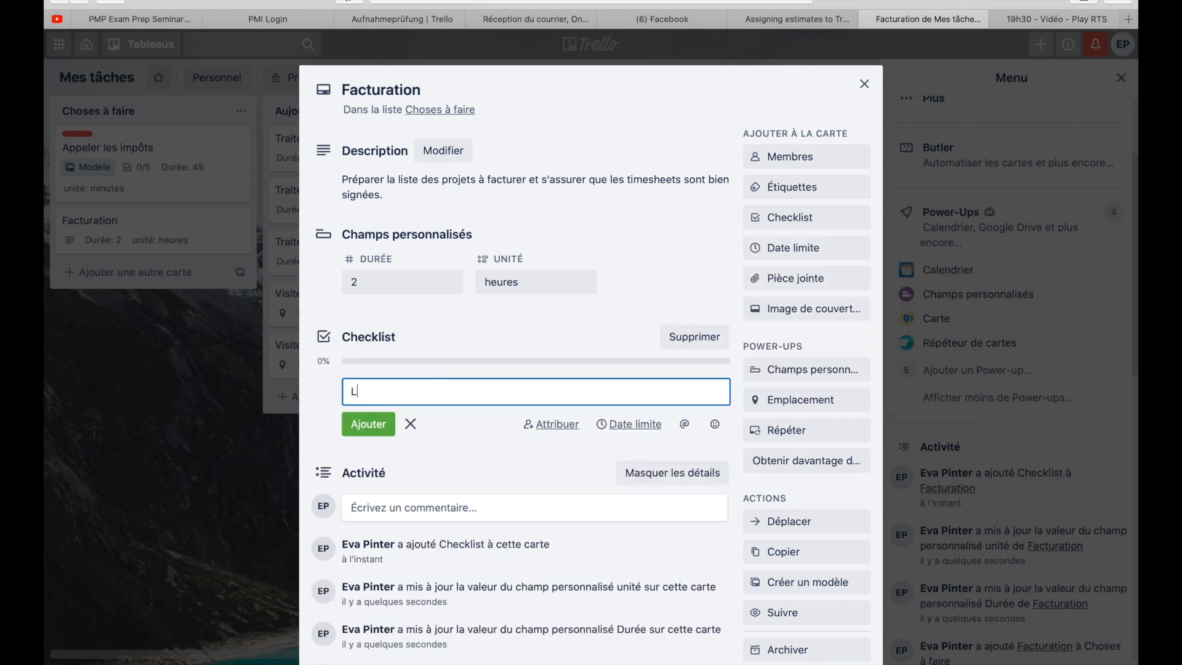
type("iste des projets")
key("Return")
type("Check ")
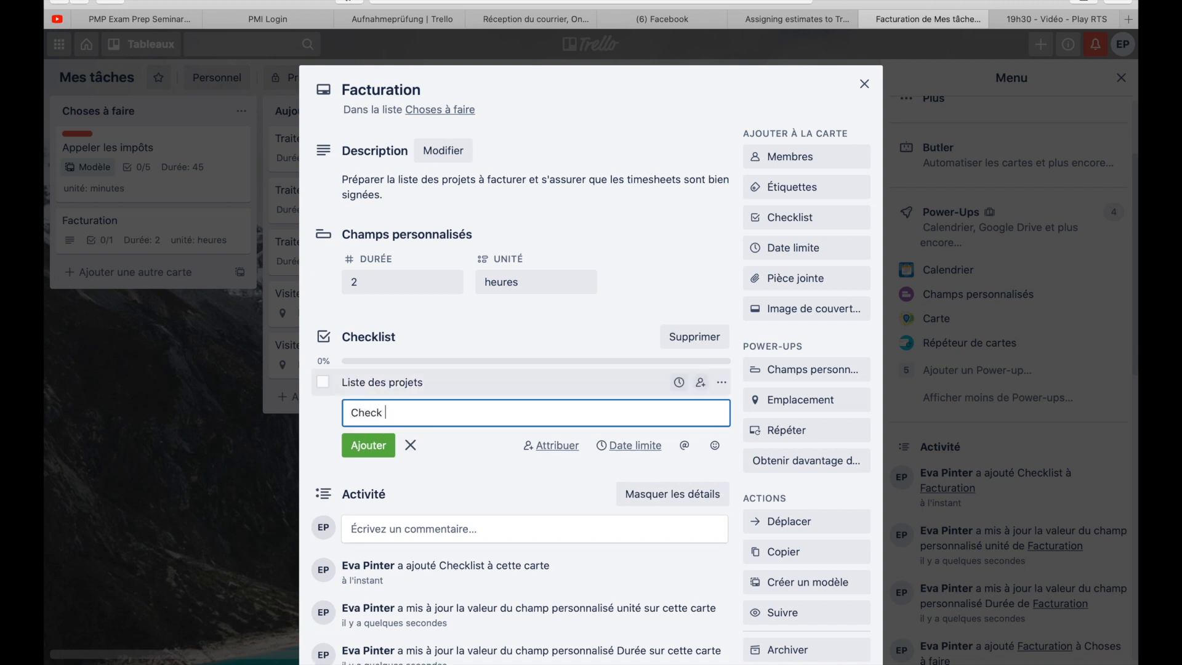
type("des time sheets")
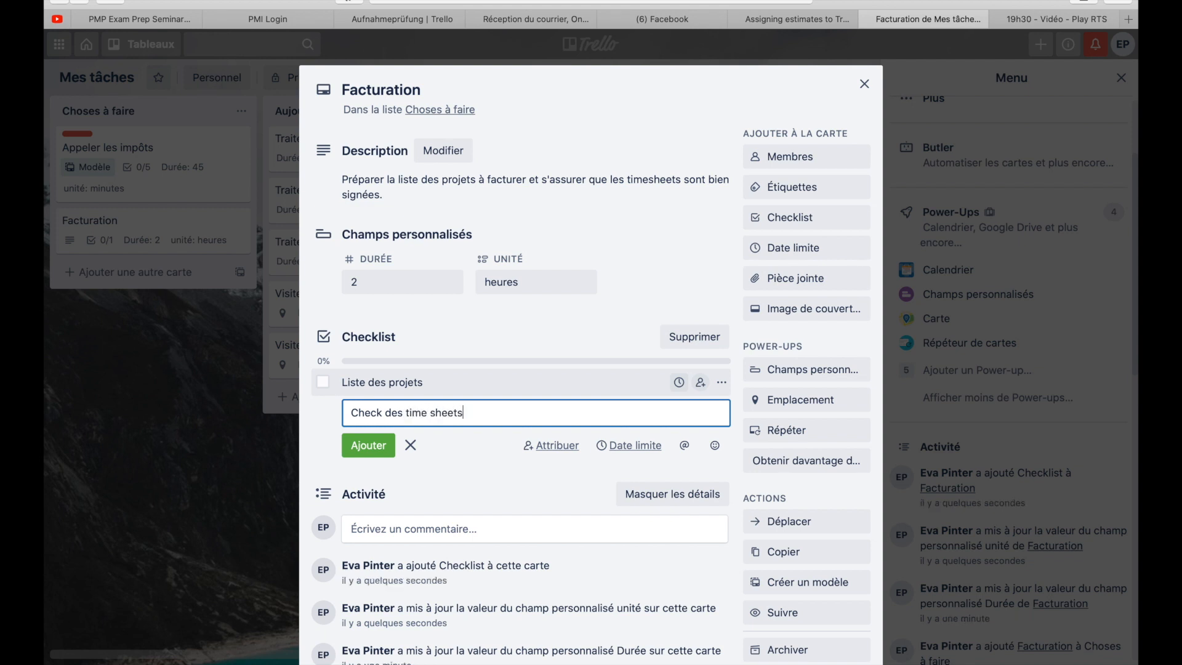
key("Return")
type("Facturation")
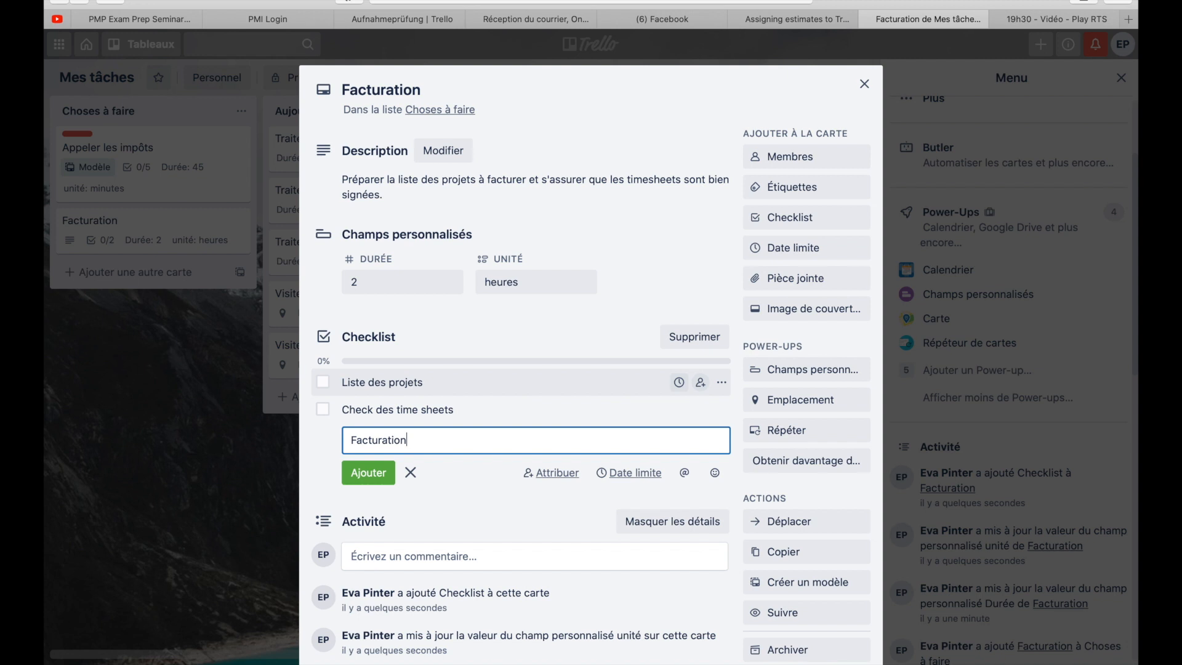
key("Return")
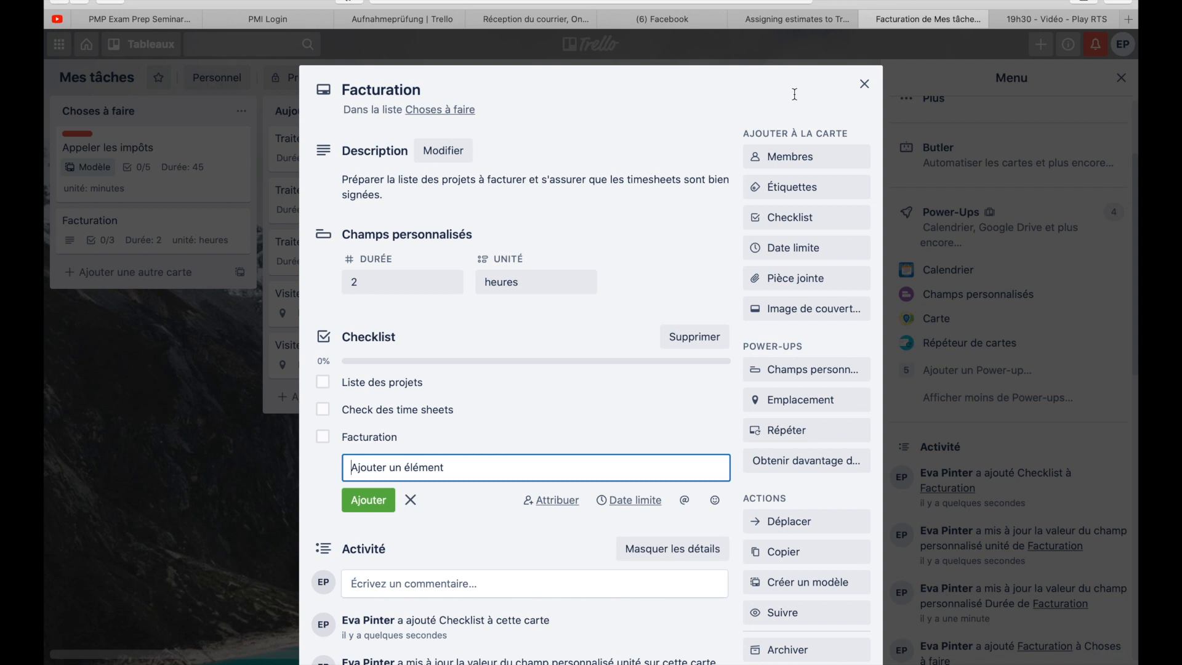
- Set the Facturation card to repeat Toutes les semaines with a frequency of 2 semaines
left_click(864, 83)
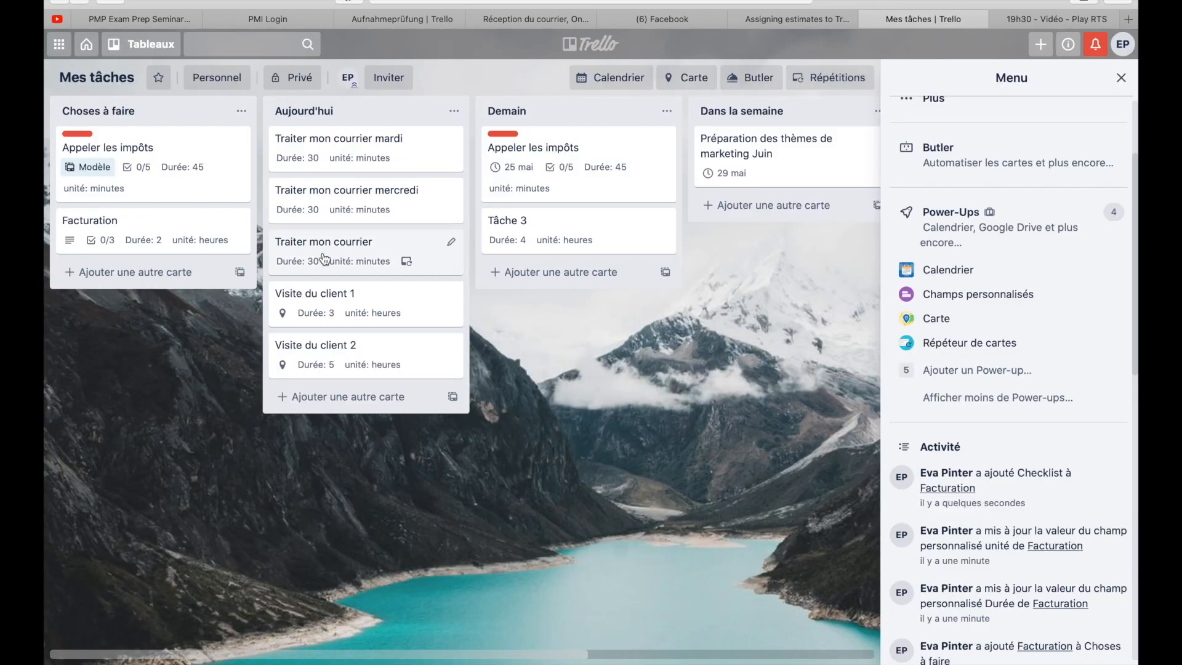
left_click(164, 222)
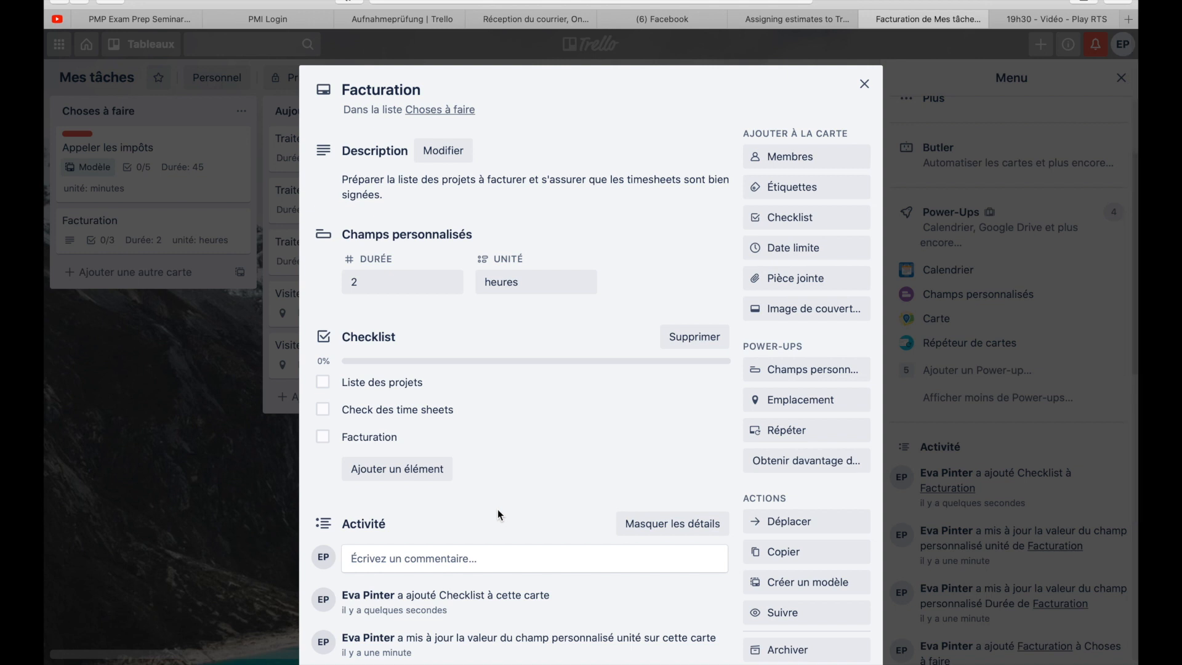
scroll(498, 512, "down", 3)
scroll(498, 509, "up", 3)
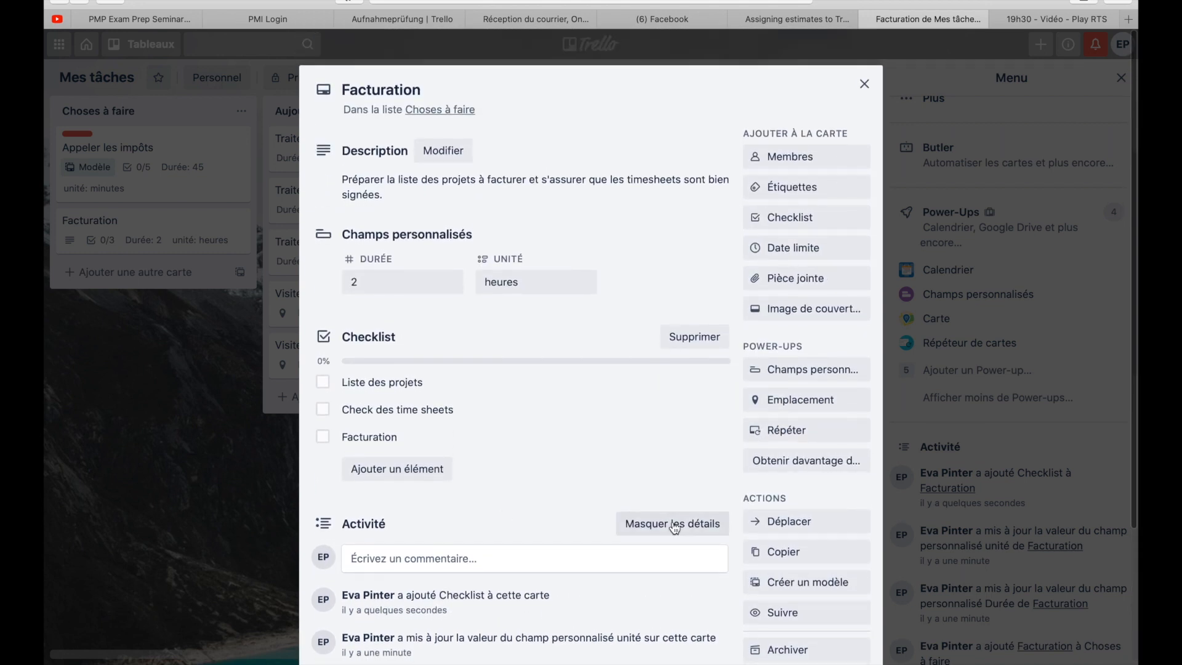
left_click(806, 430)
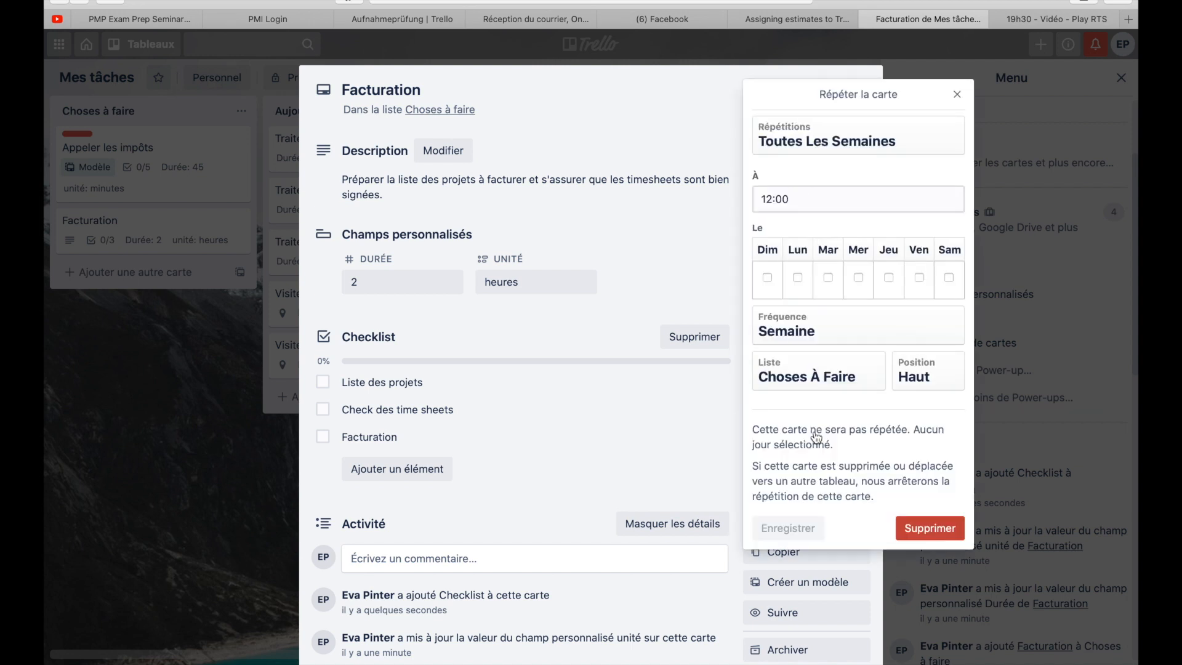
left_click(816, 142)
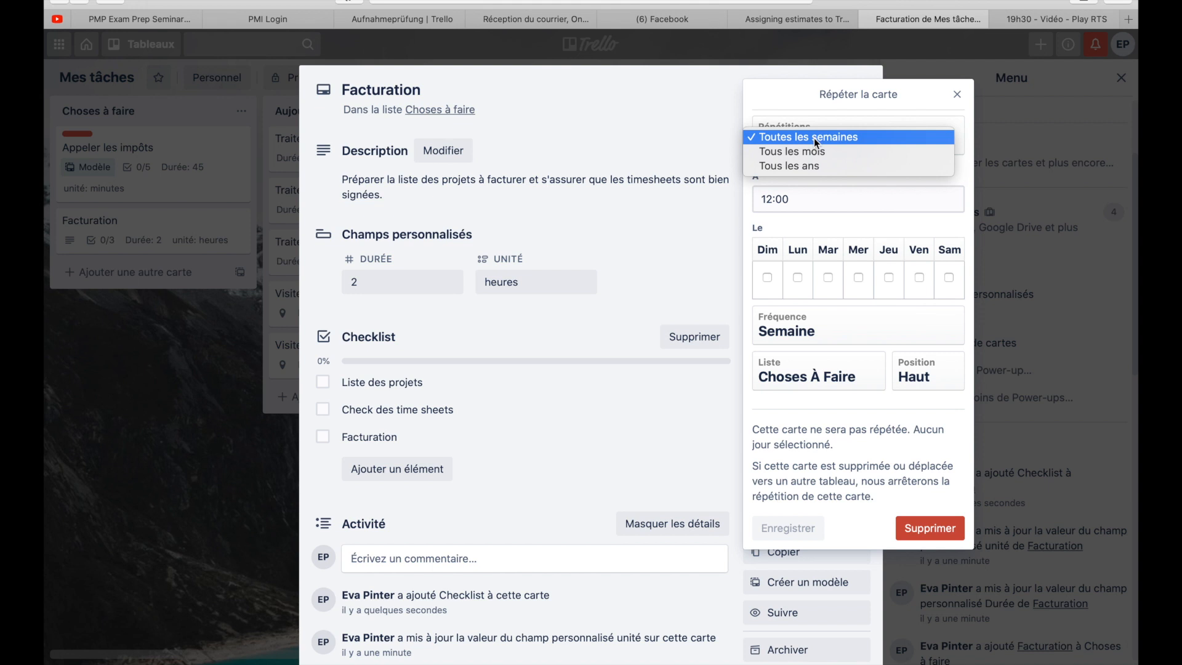
left_click(813, 138)
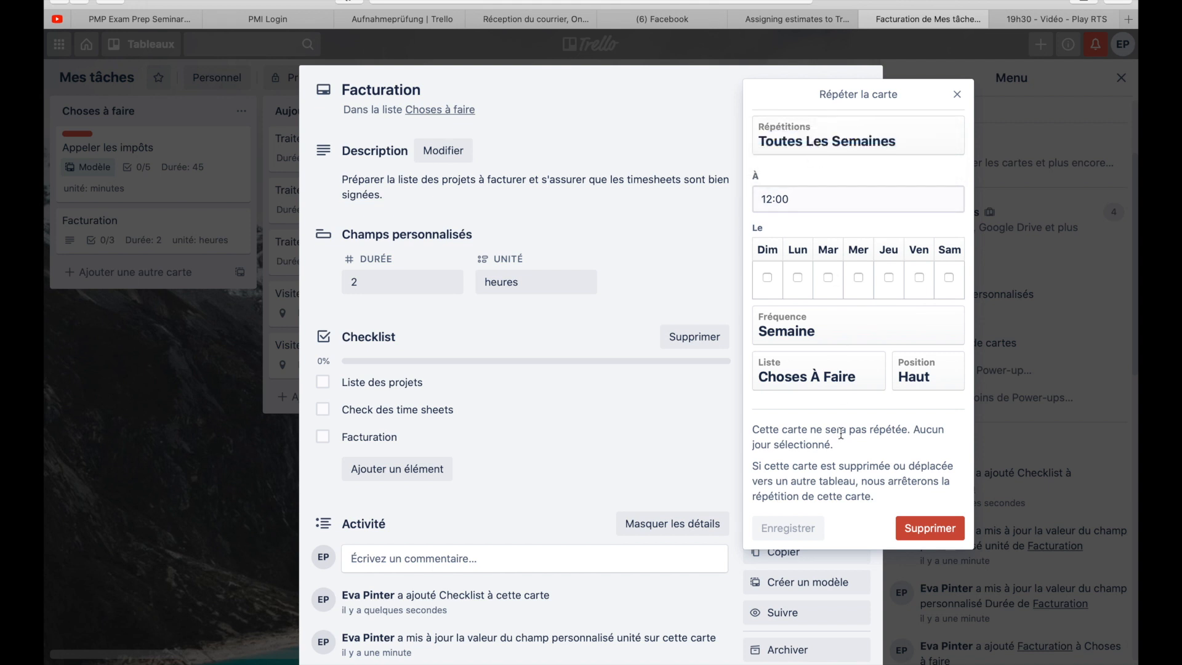
left_click(862, 323)
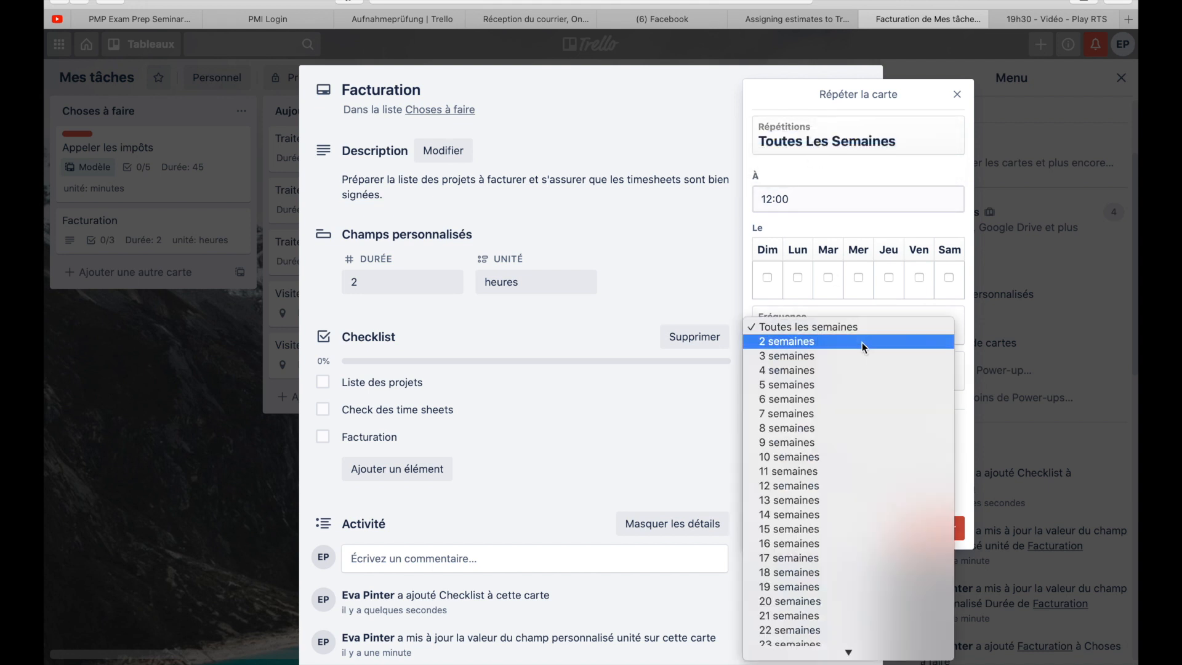
left_click(861, 342)
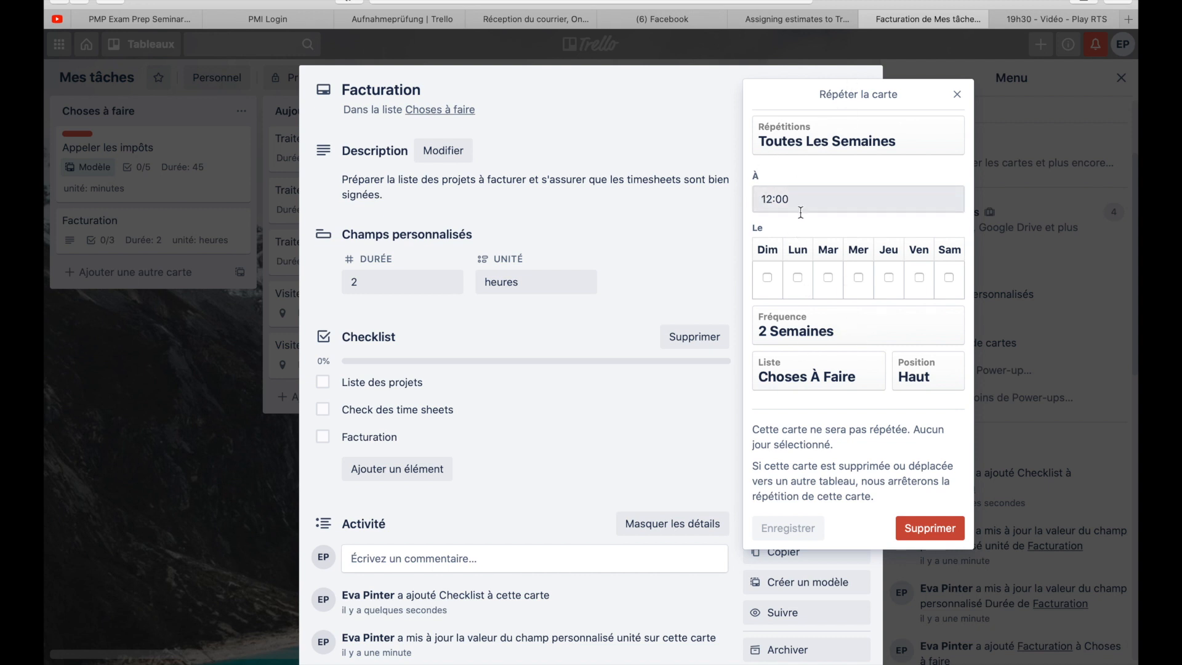
- Schedule the Facturation card's repetition for Friday (Ven) at 7:00 and save it
left_click(772, 198)
key("BackSpace")
key("BackSpace")
type("7")
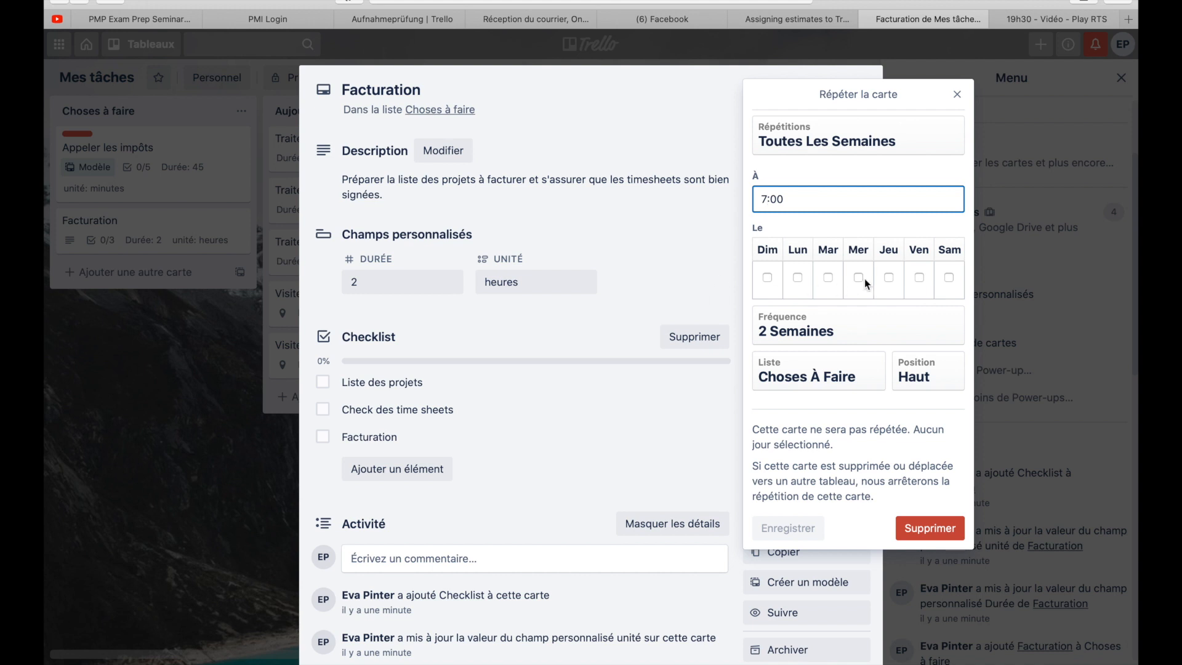
left_click(919, 278)
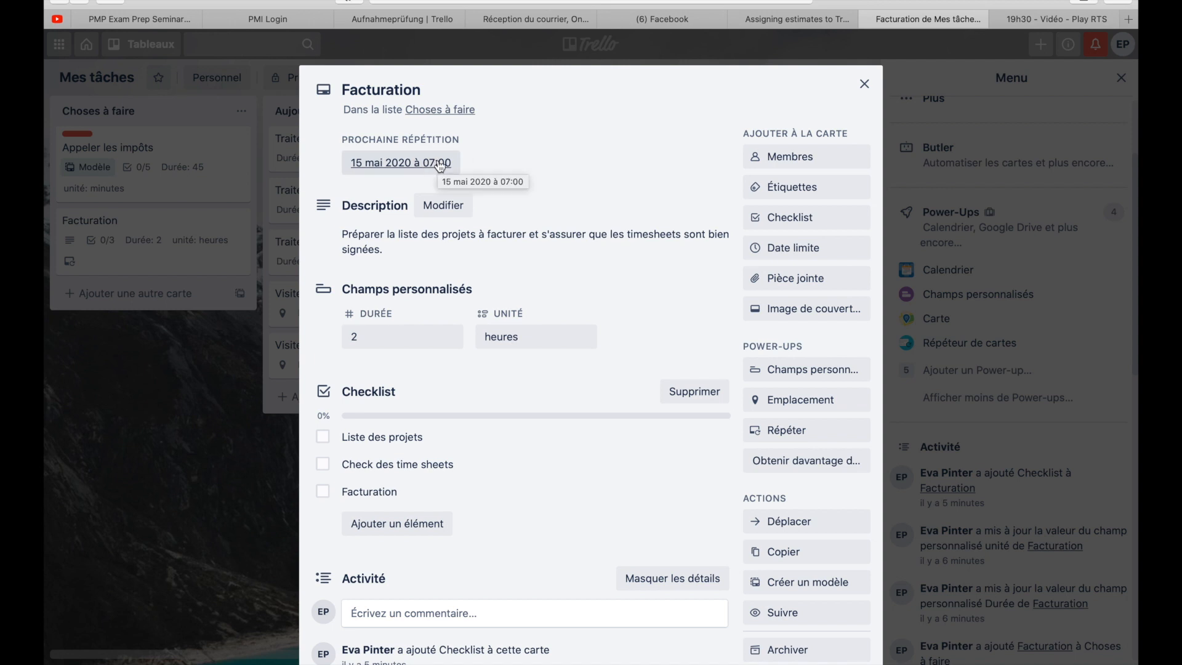
- Set the Facturation repetition's destination to the Aujourd'hui list at position Haut, then save and close the card
left_click(440, 165)
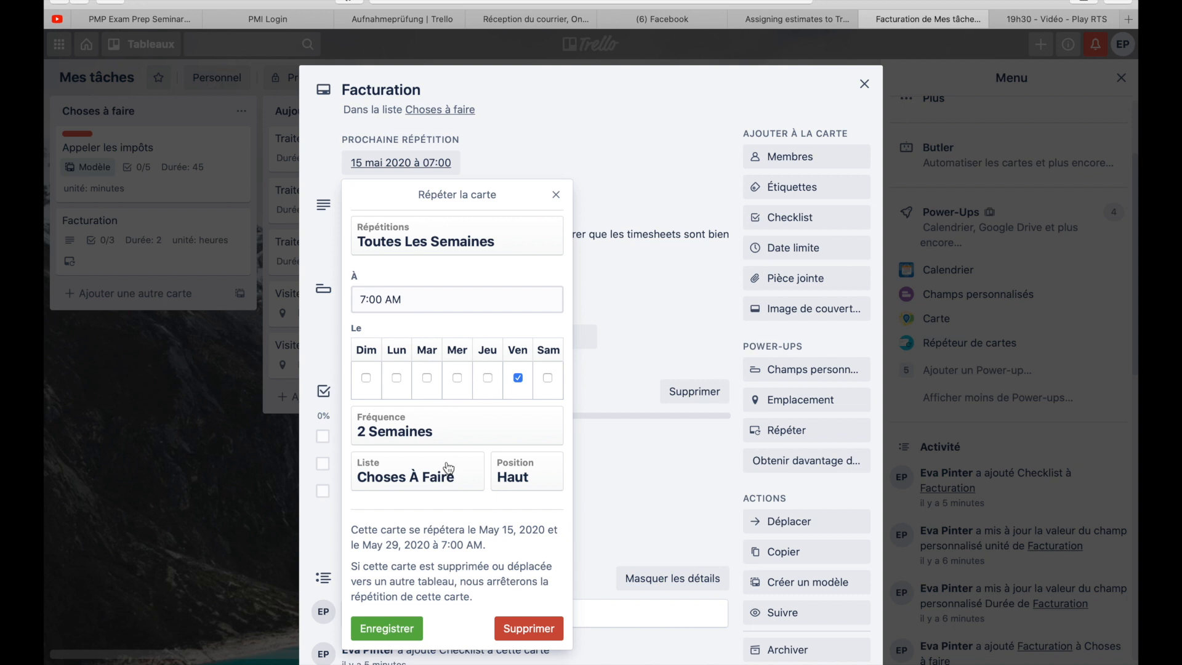
left_click(449, 483)
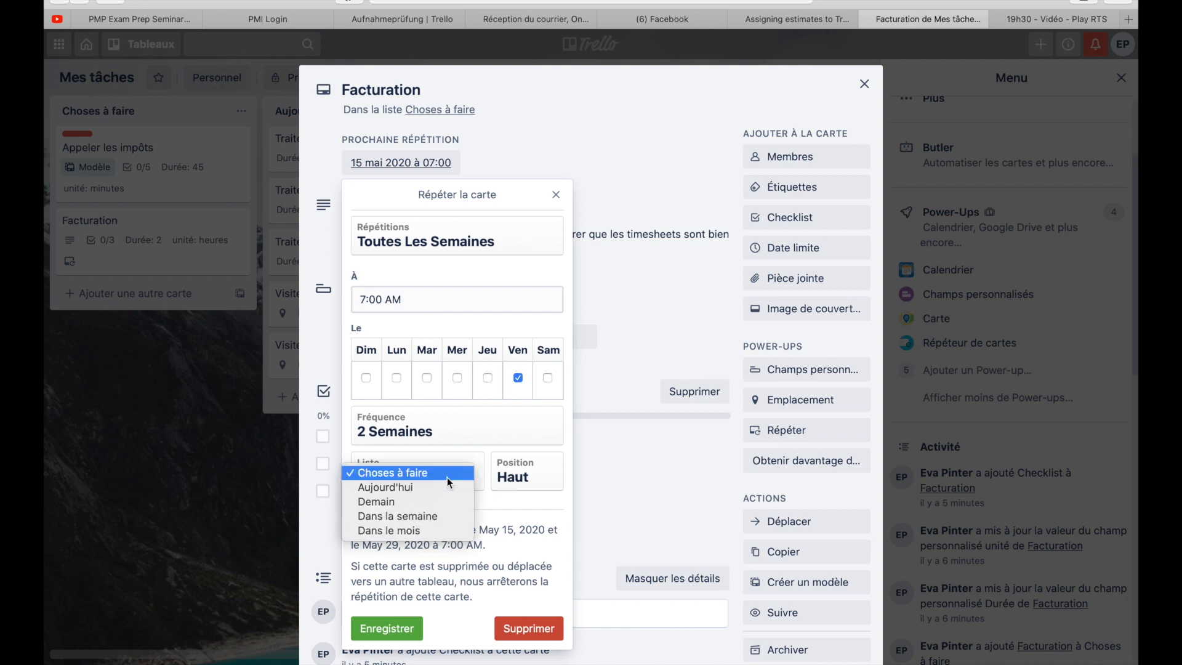
left_click(449, 488)
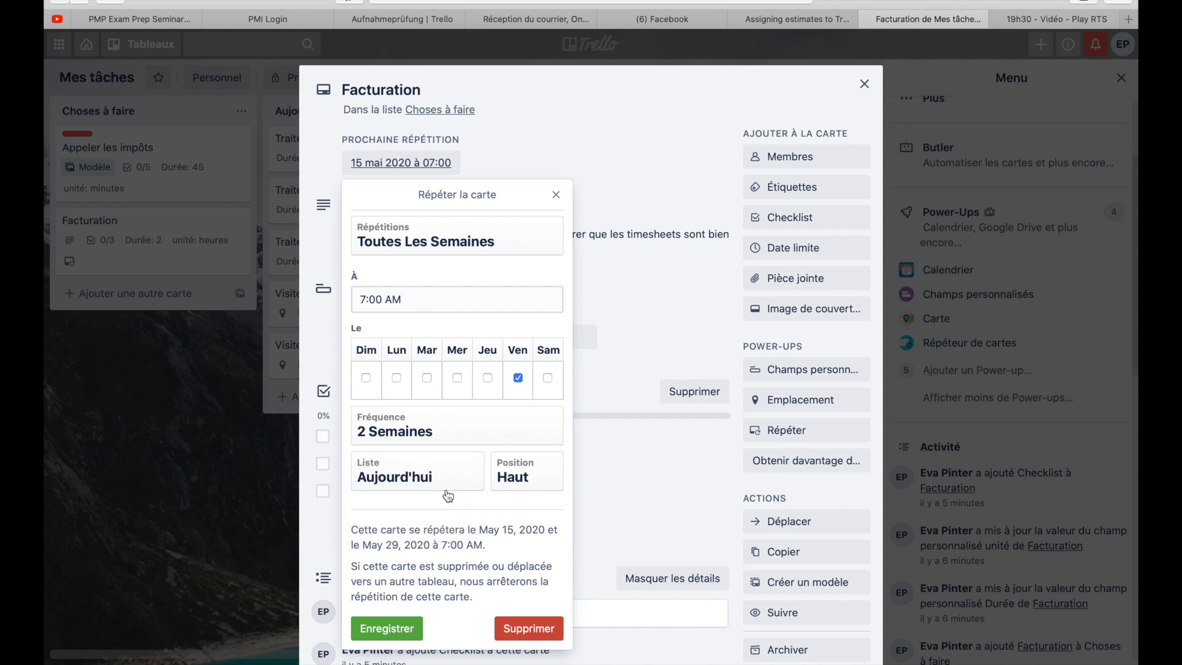
left_click(554, 479)
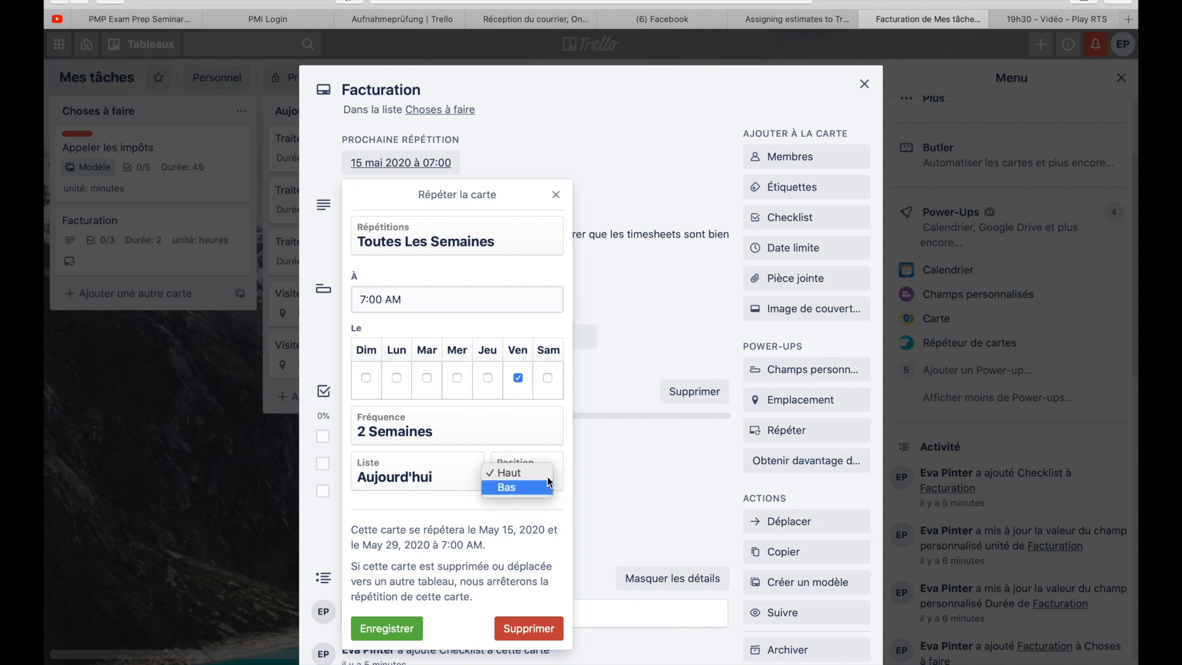
left_click(549, 465)
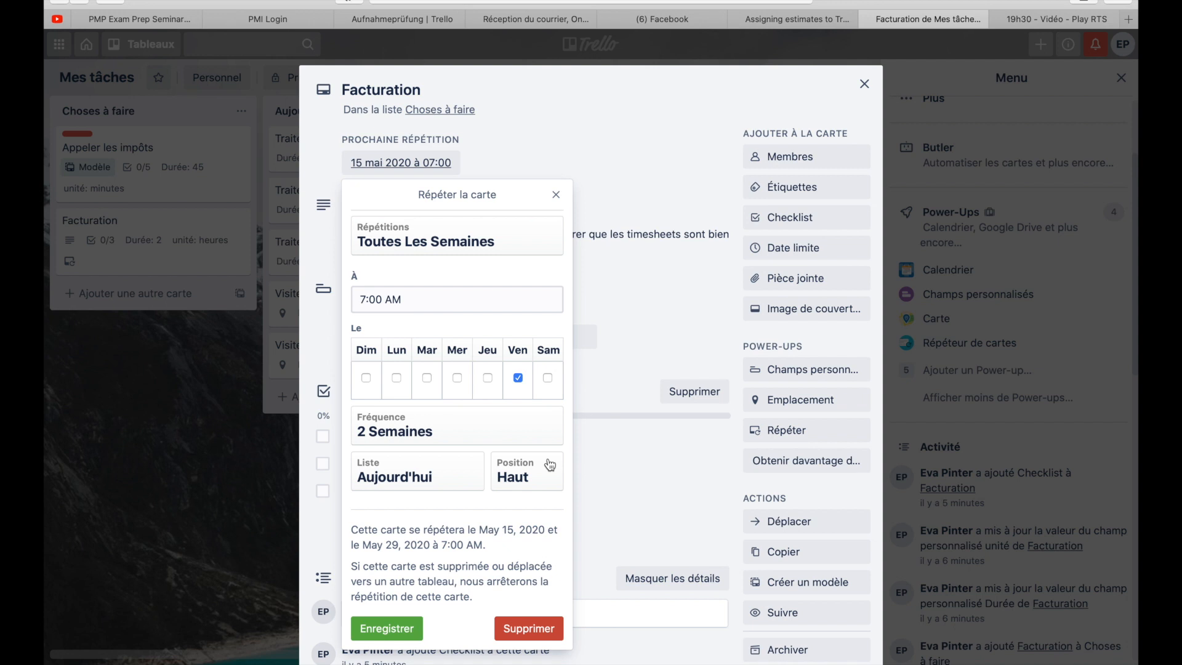
left_click(394, 629)
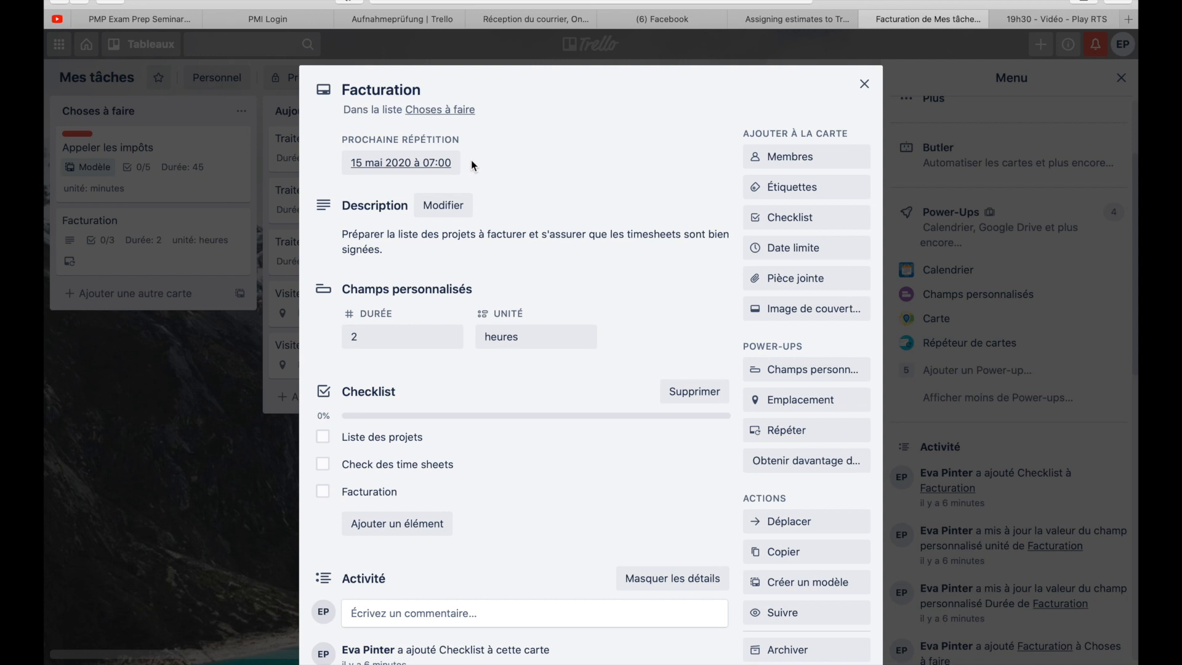
left_click(865, 84)
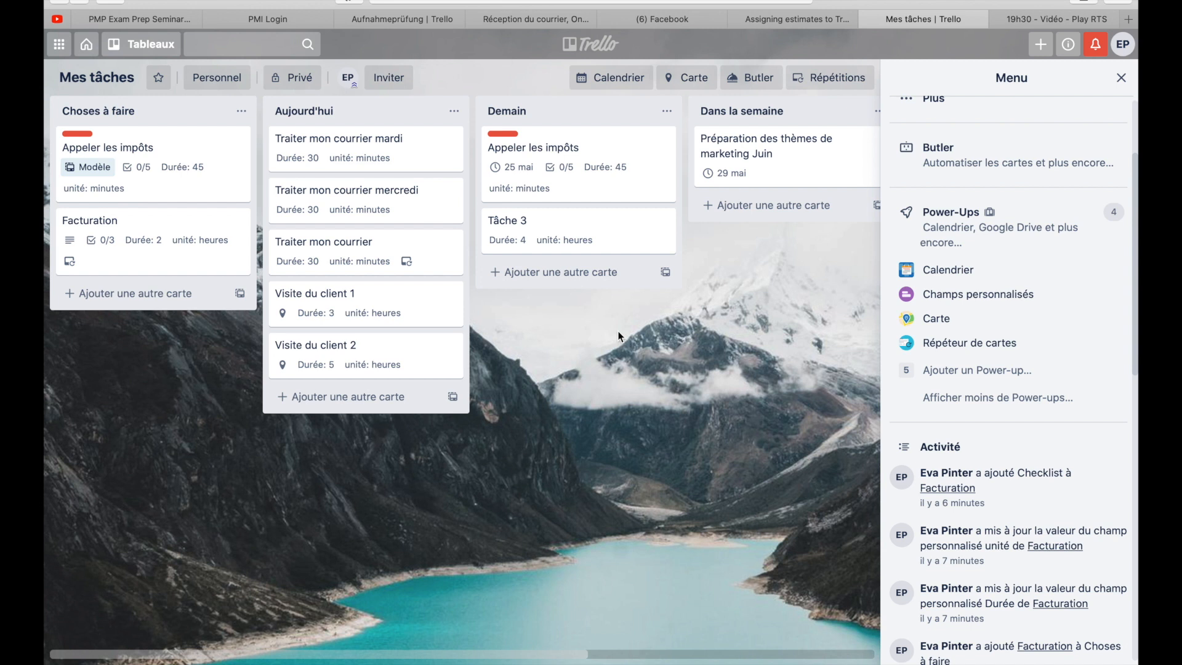
- Change the Facturation repetition's destination list to Demain and its day to Thursday (Jeu) instead of Friday
left_click(168, 239)
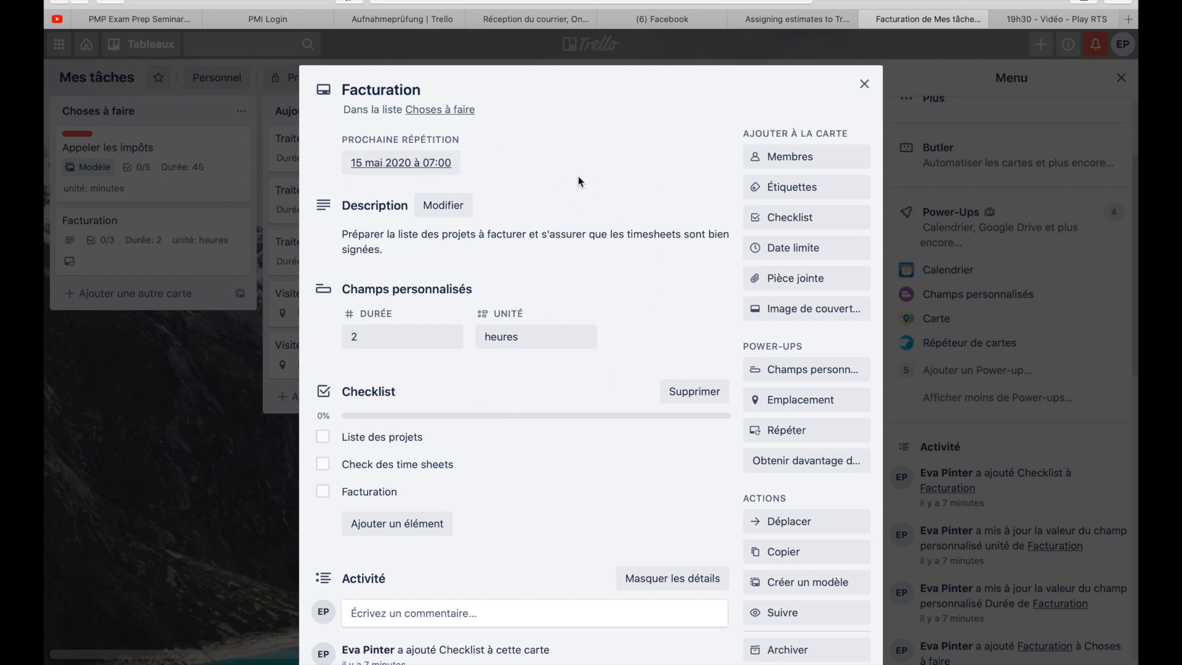
scroll(578, 176, "down", 3)
scroll(579, 182, "up", 3)
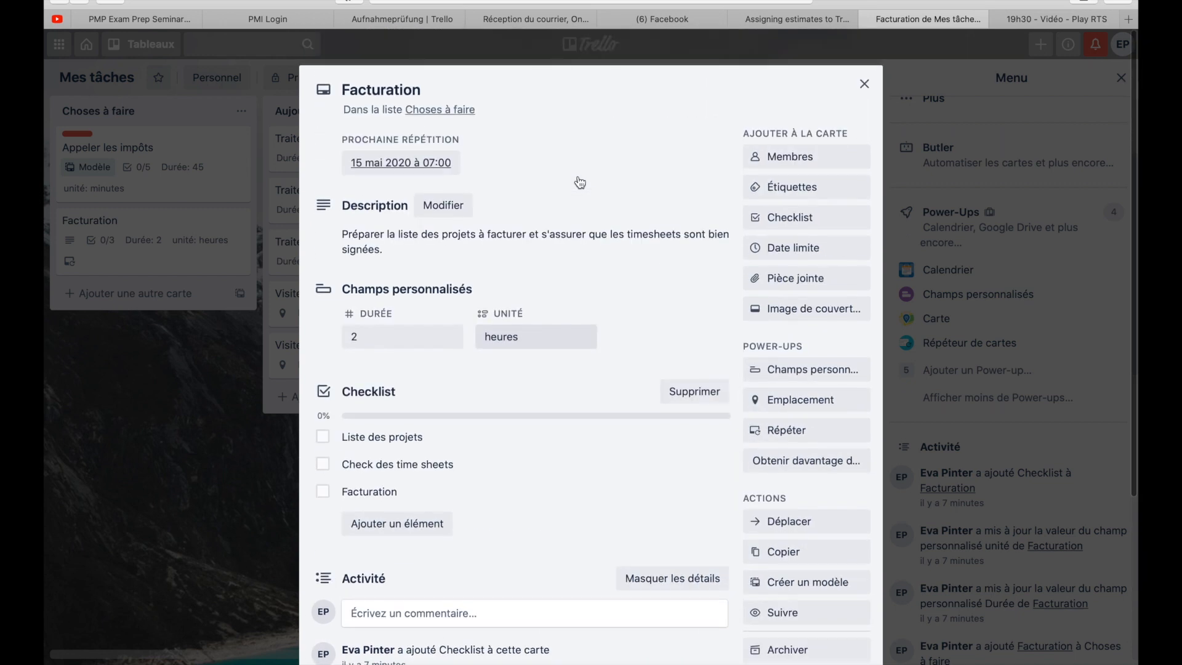
left_click(423, 167)
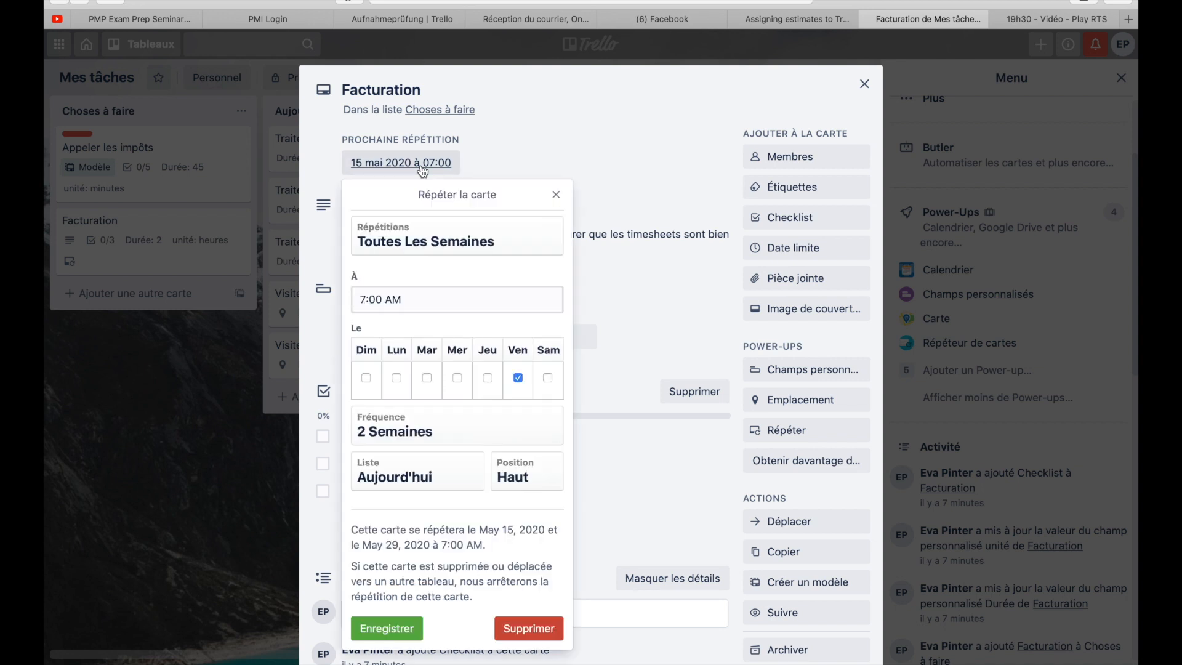
left_click(427, 483)
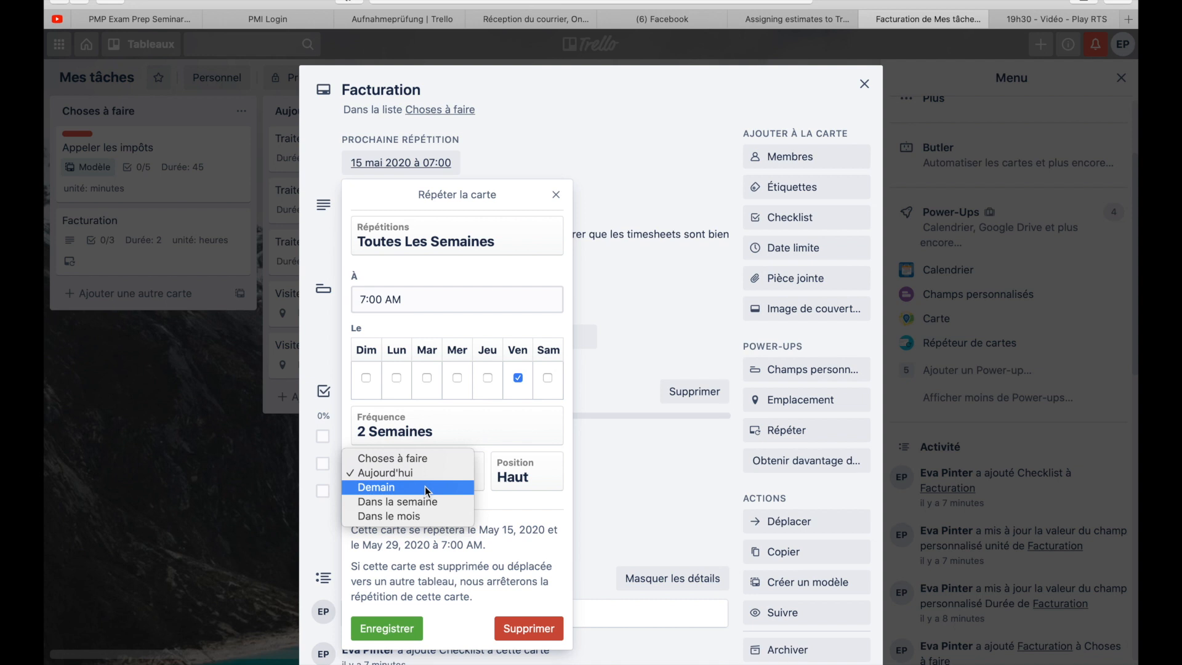
left_click(425, 487)
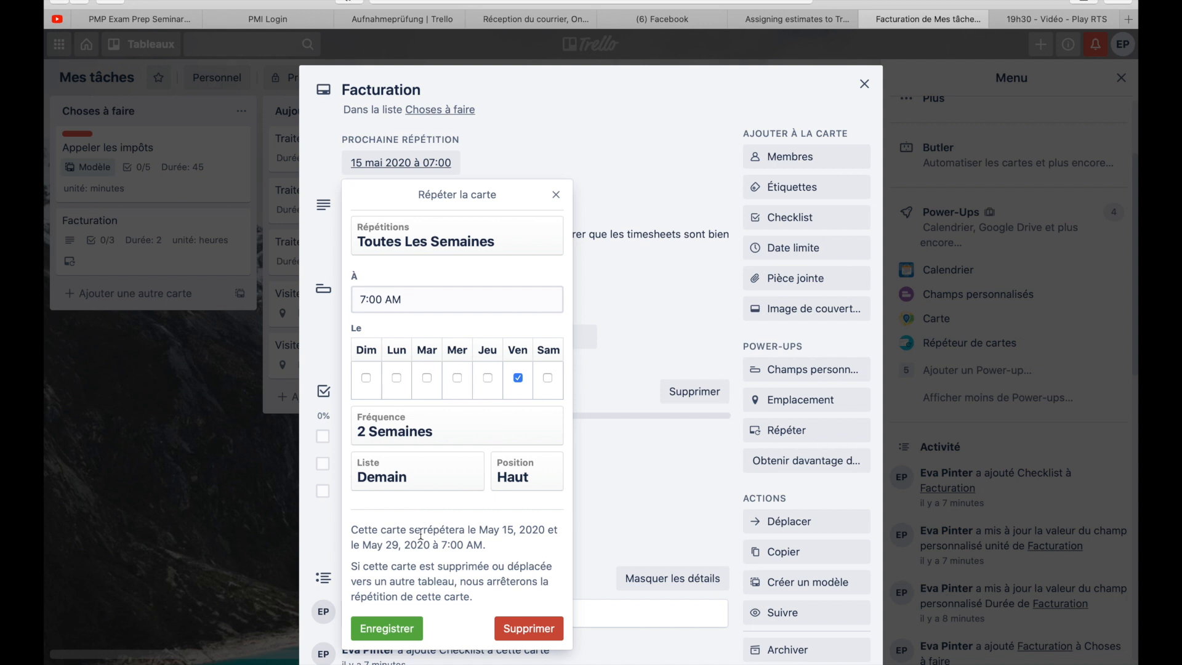
left_click(487, 377)
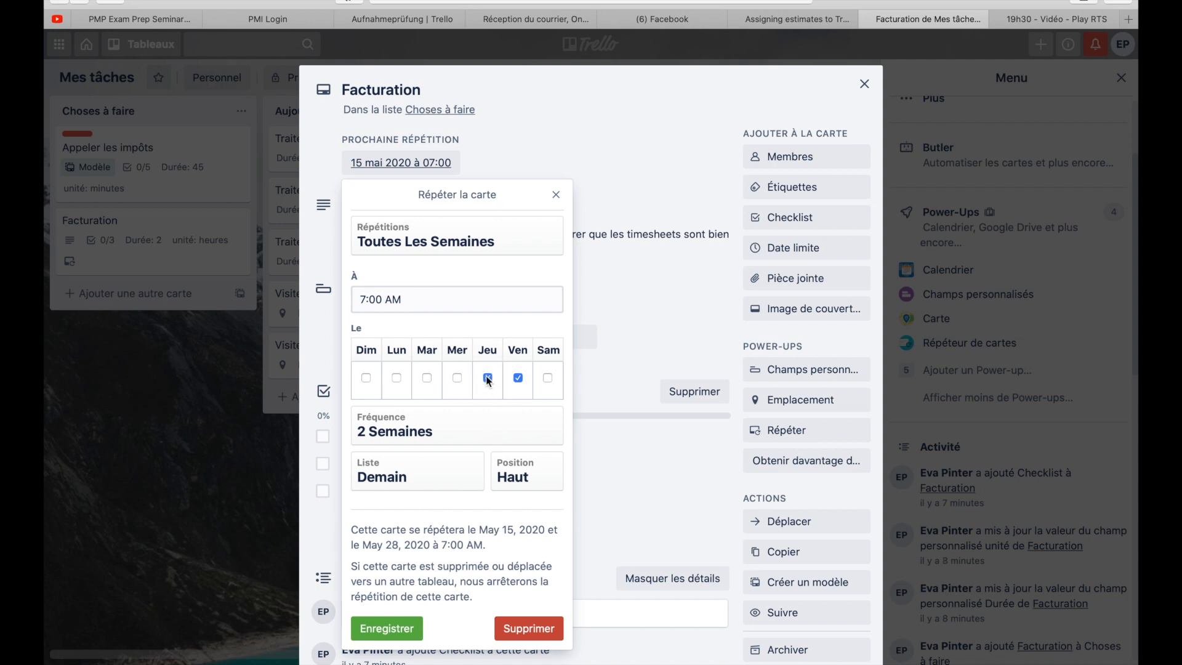
left_click(518, 377)
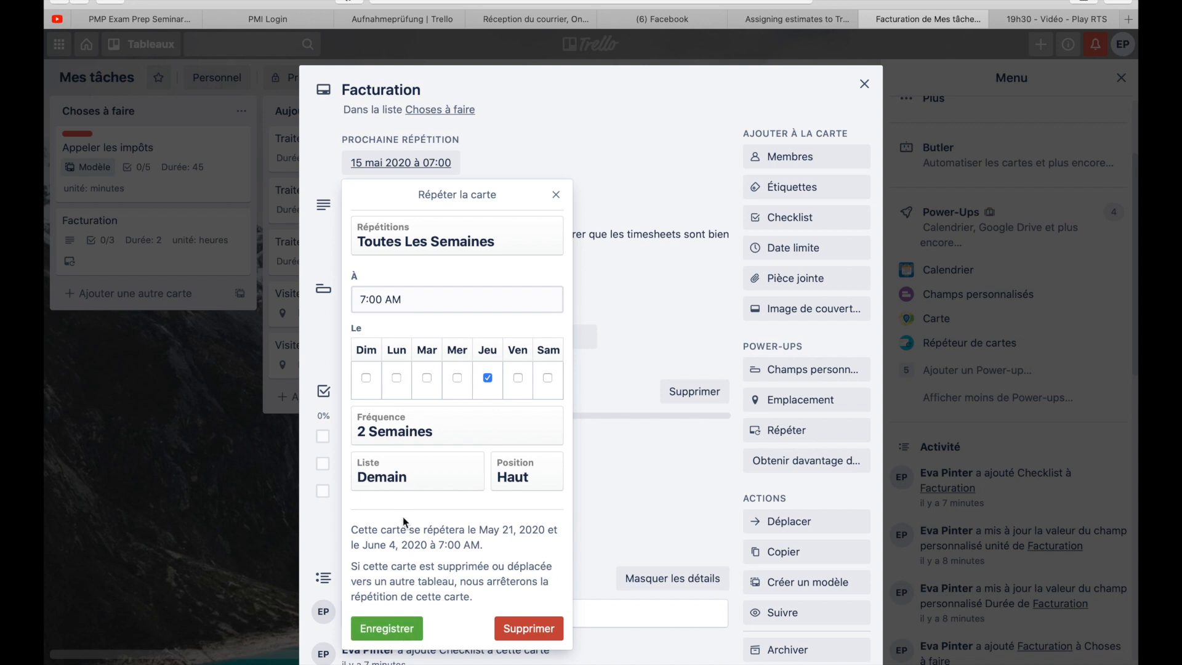
- Set the Facturation repetition's time to 13:47, save the schedule and close the card
left_click(367, 298)
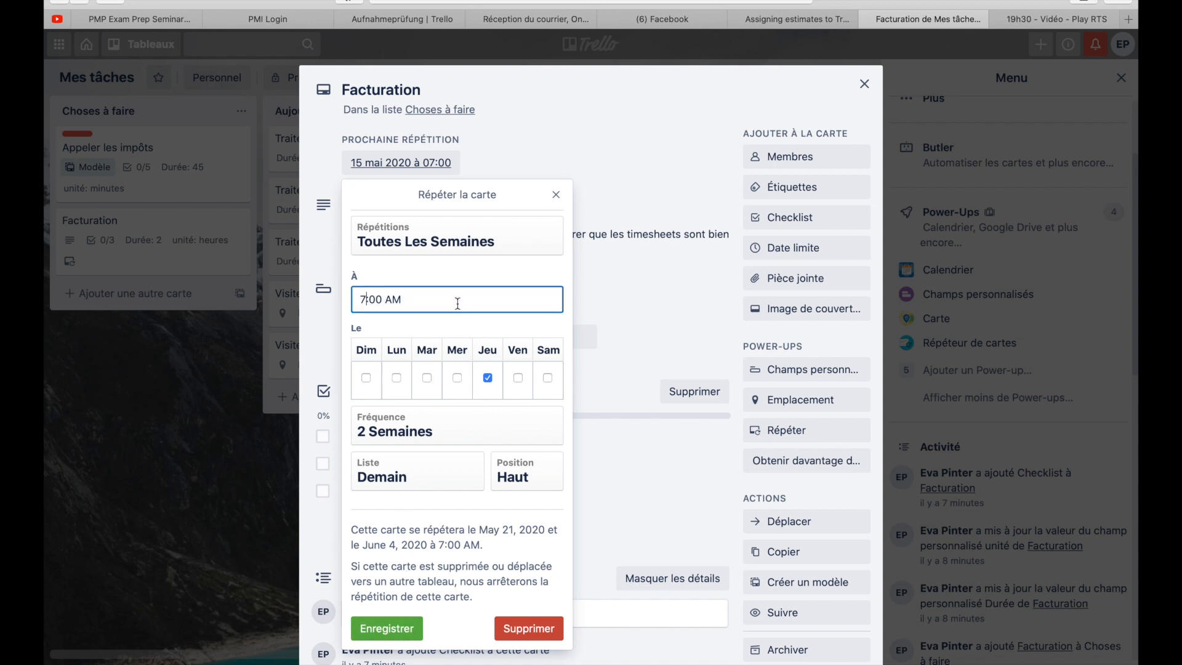
key("BackSpace")
type("13")
key("Right")
key("Right")
key("BackSpace")
key("BackSpace")
type("47")
left_click(399, 628)
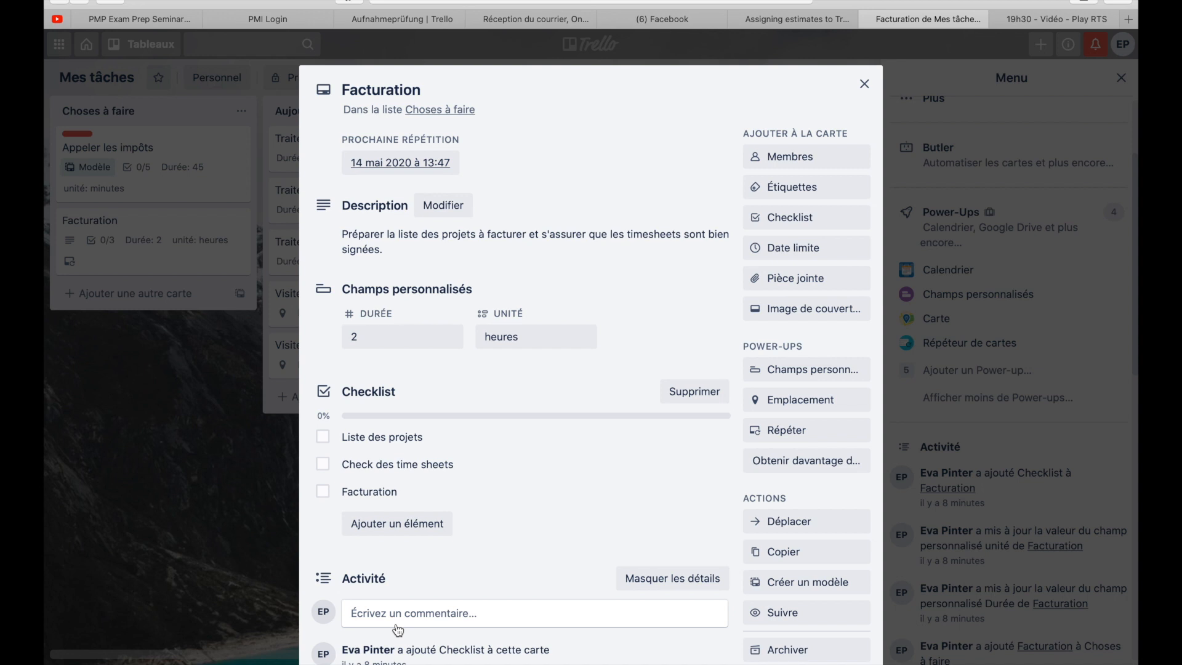
left_click(865, 85)
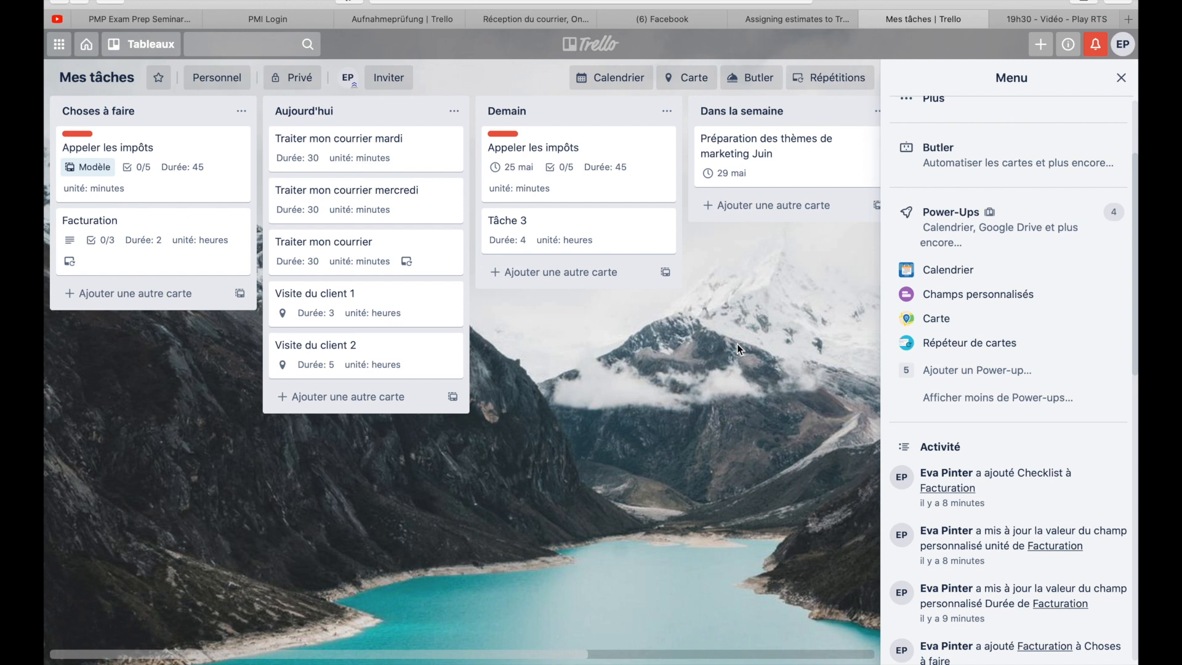
- Check the next repetition shown on the Facturation card in the Choses à faire list
mouse_move(992, 5)
left_click(205, 254)
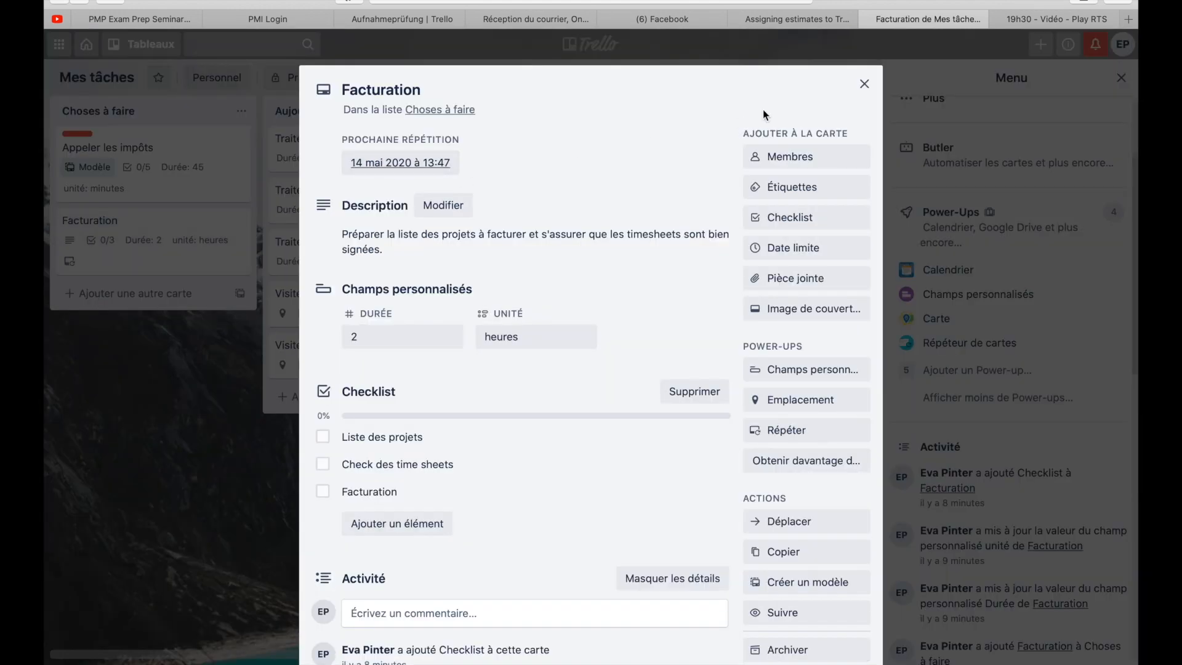
left_click(864, 84)
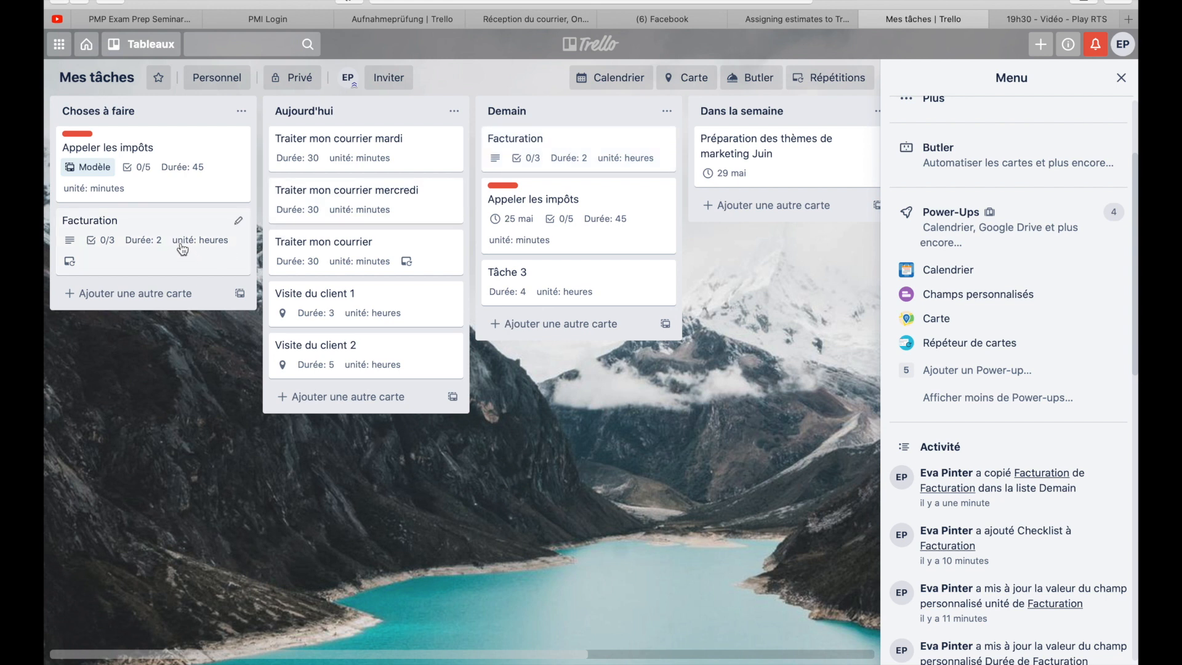
- Examine the description, custom fields and checklist of the repeated Facturation card in the Demain list
left_click(565, 142)
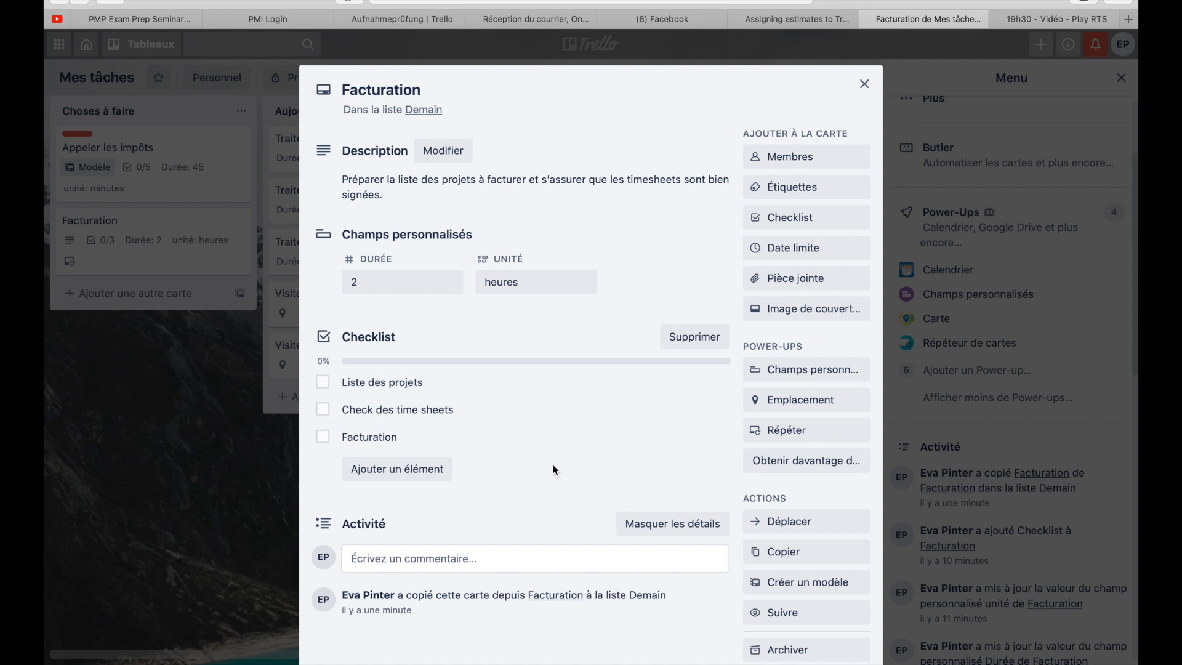
scroll(552, 465, "down", 2)
scroll(552, 465, "up", 2)
left_click(864, 83)
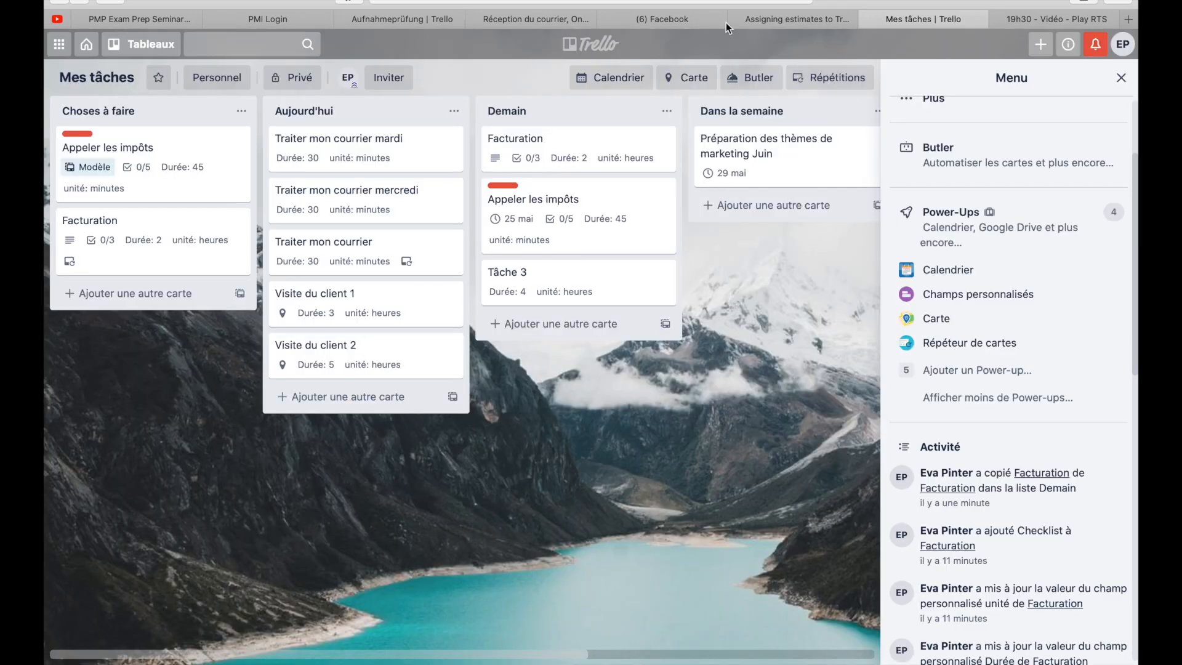